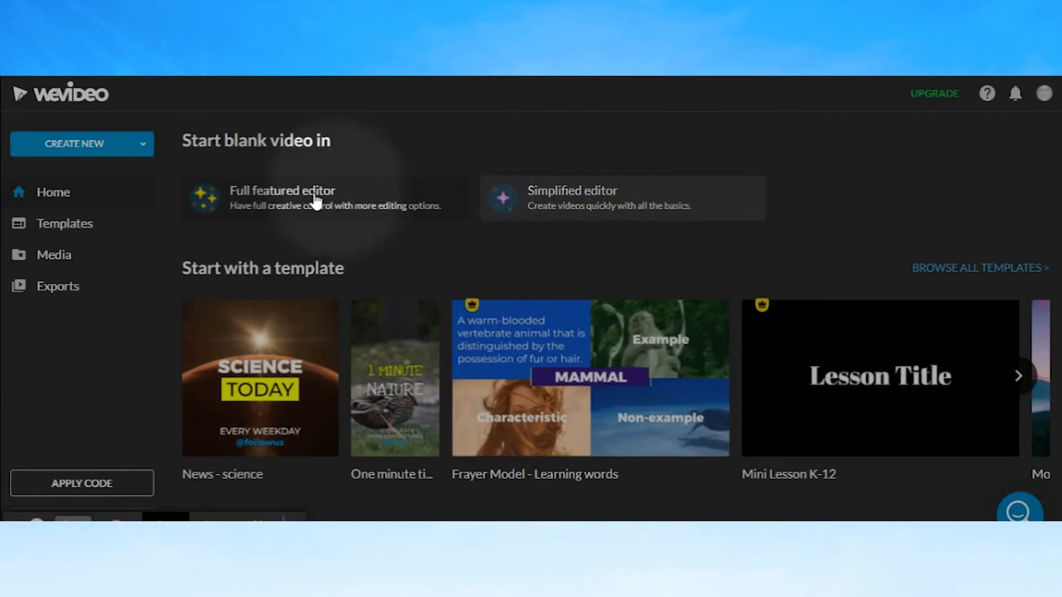
# Step: Start a blank video in the Simplified editor
pyautogui.moveTo(306, 194)
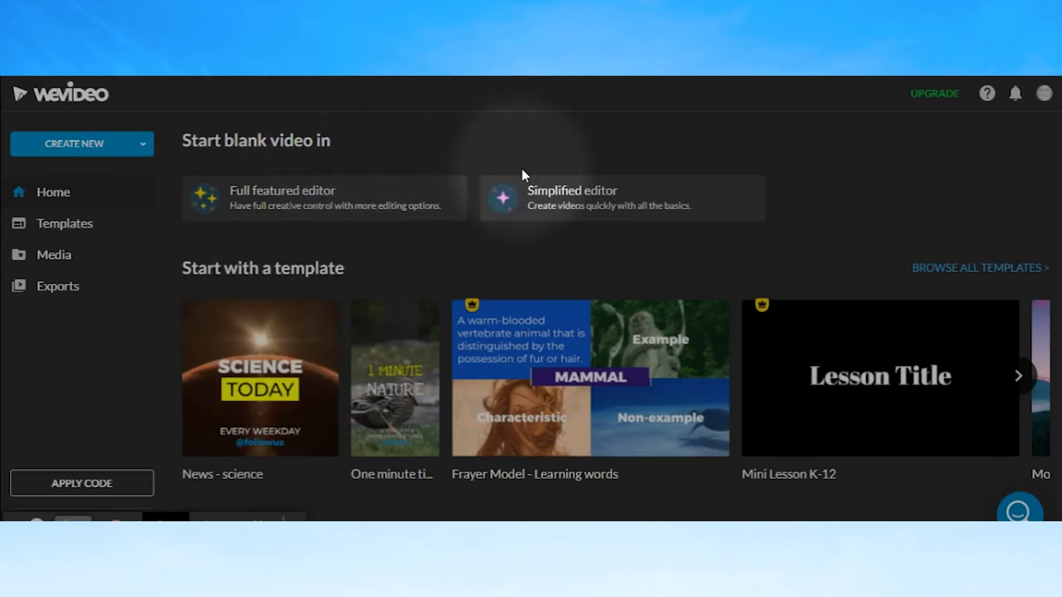
pyautogui.moveTo(583, 194)
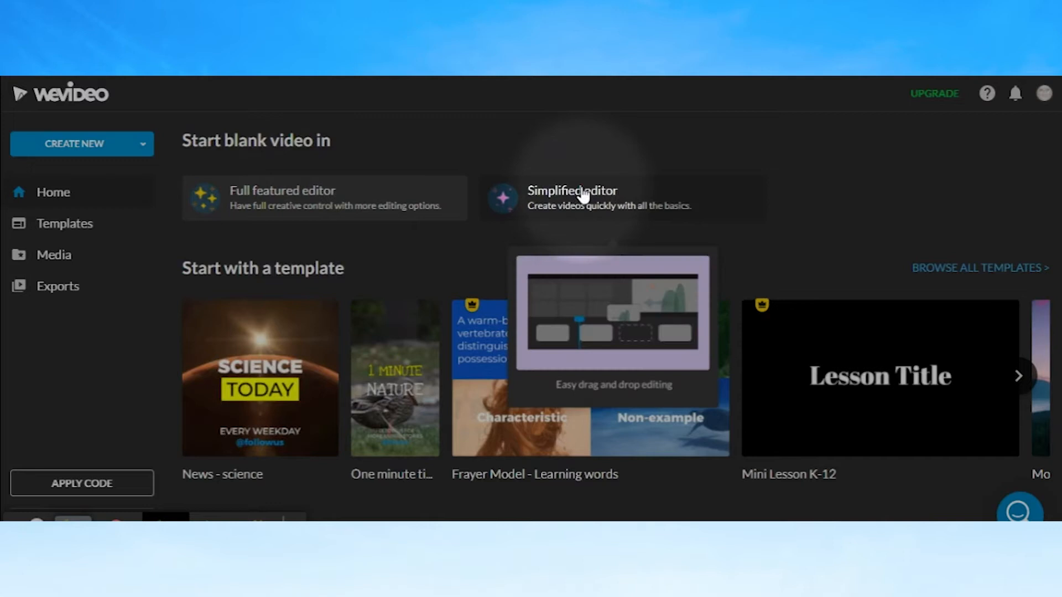
pyautogui.click(584, 193)
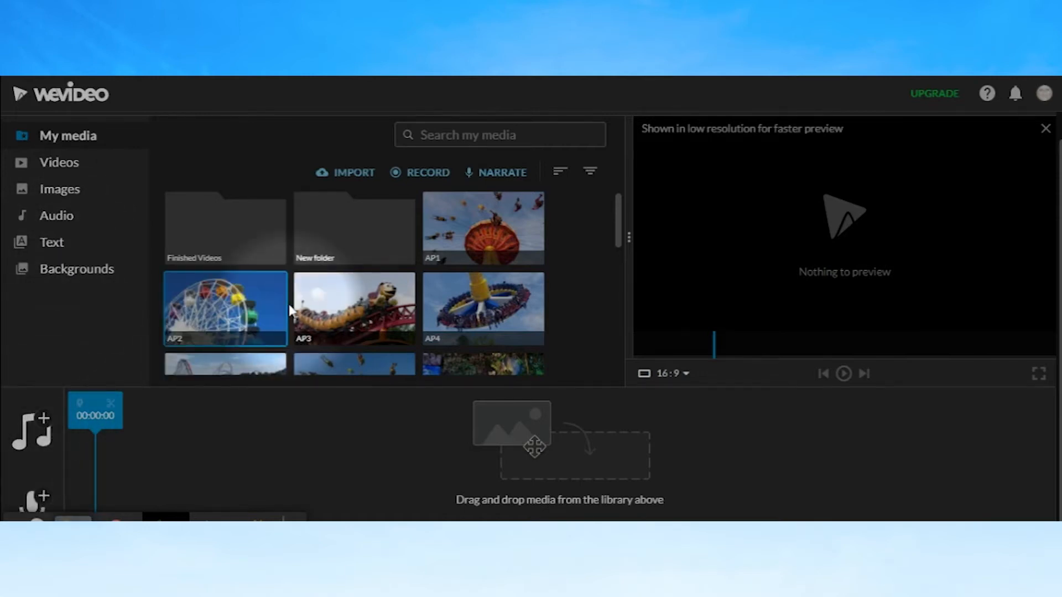
# Step: Import the files rc, rc2, GS, welcome and TPR6 from the Documents folder into the media library
pyautogui.click(354, 173)
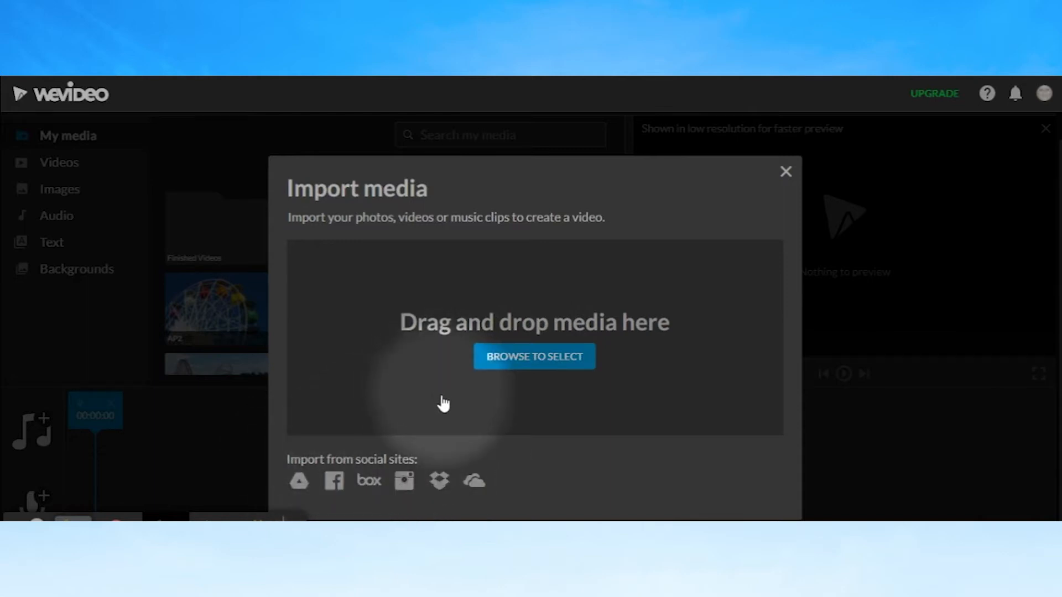
pyautogui.click(529, 357)
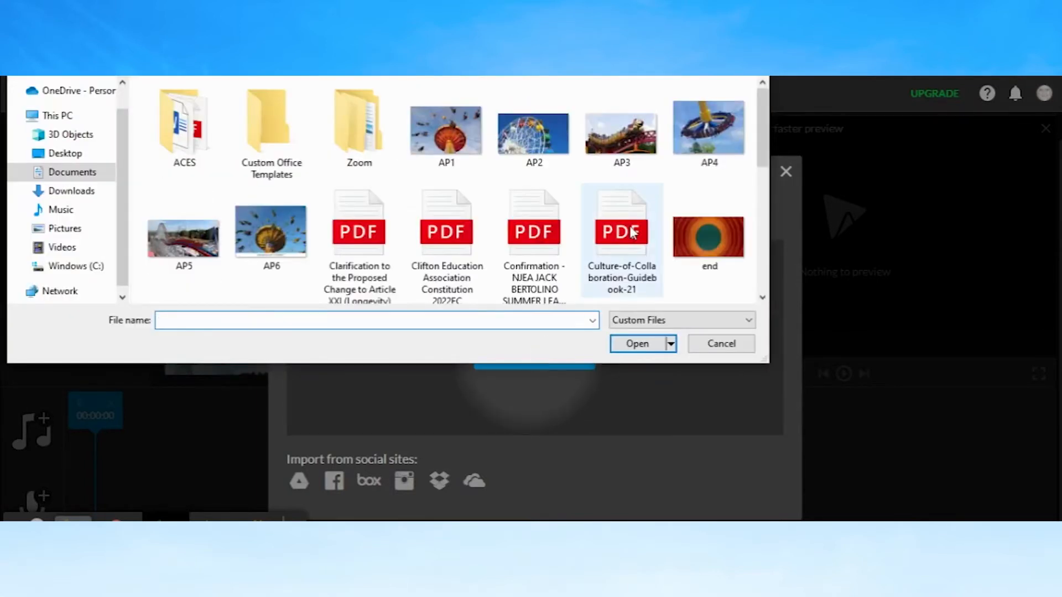
pyautogui.moveTo(760, 112); pyautogui.dragTo(761, 170)
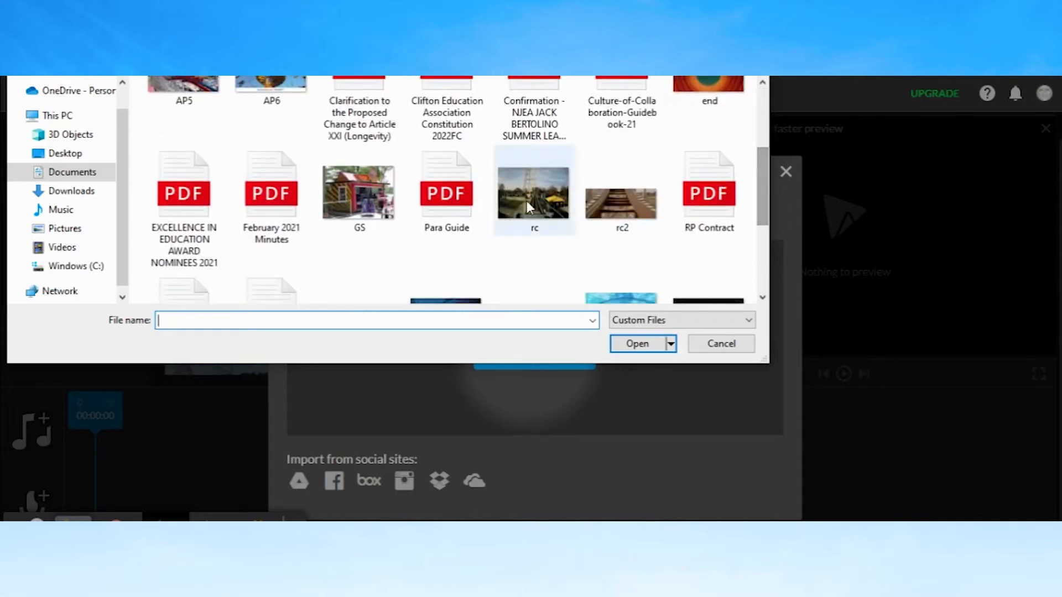
pyautogui.click(543, 198)
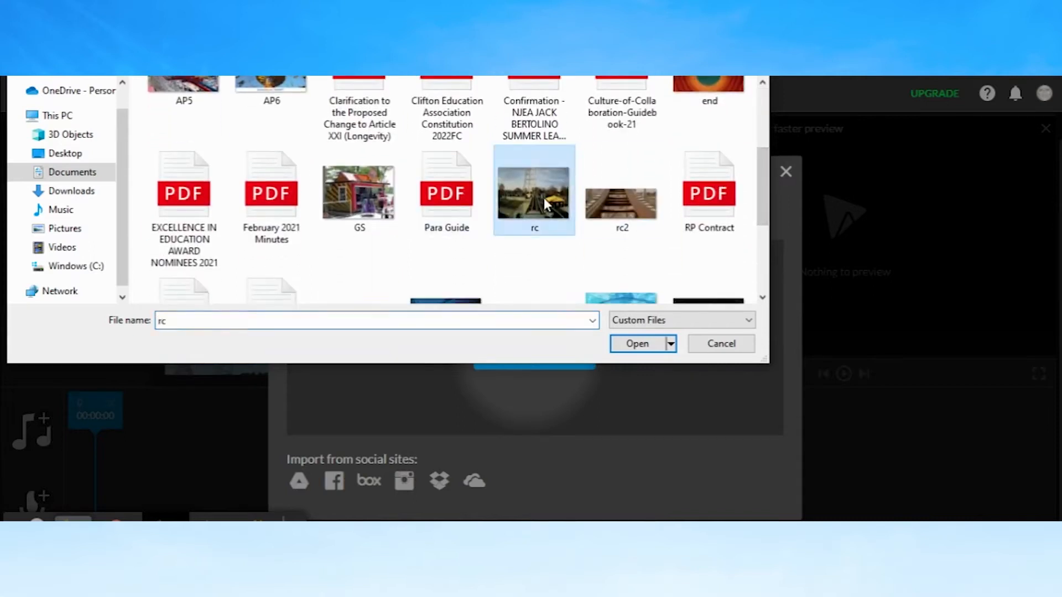
pyautogui.keyDown('ctrl'); pyautogui.click(612, 203); pyautogui.keyUp('ctrl')
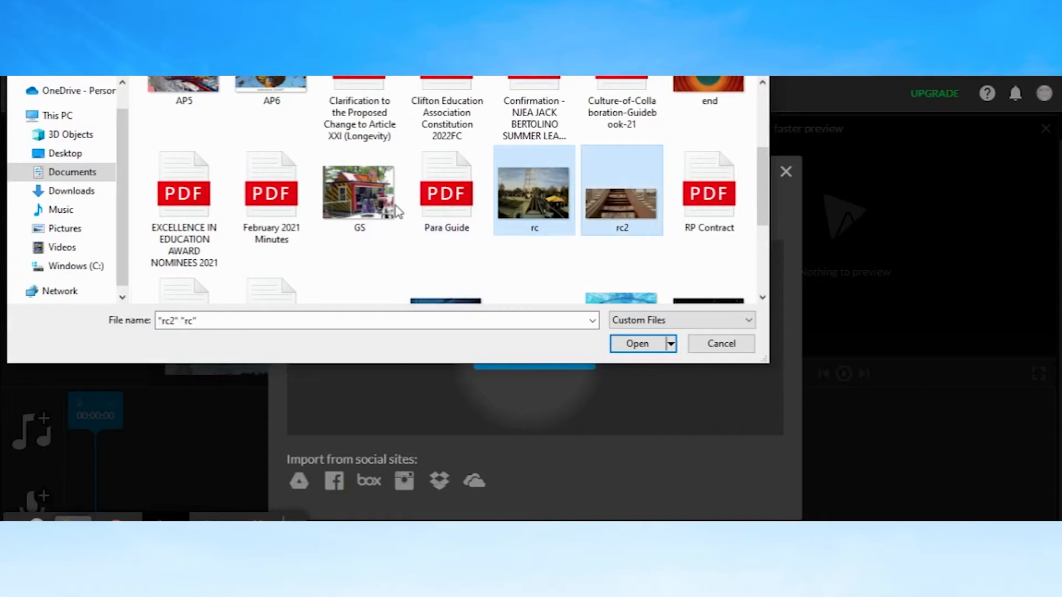
pyautogui.keyDown('ctrl'); pyautogui.click(363, 200); pyautogui.keyUp('ctrl')
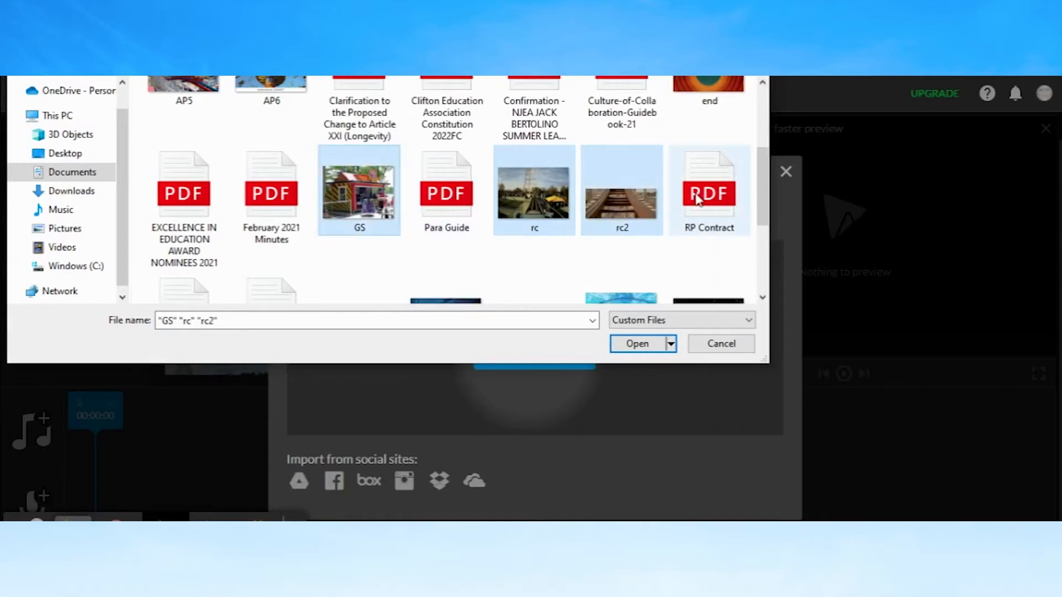
pyautogui.moveTo(762, 207); pyautogui.dragTo(762, 251)
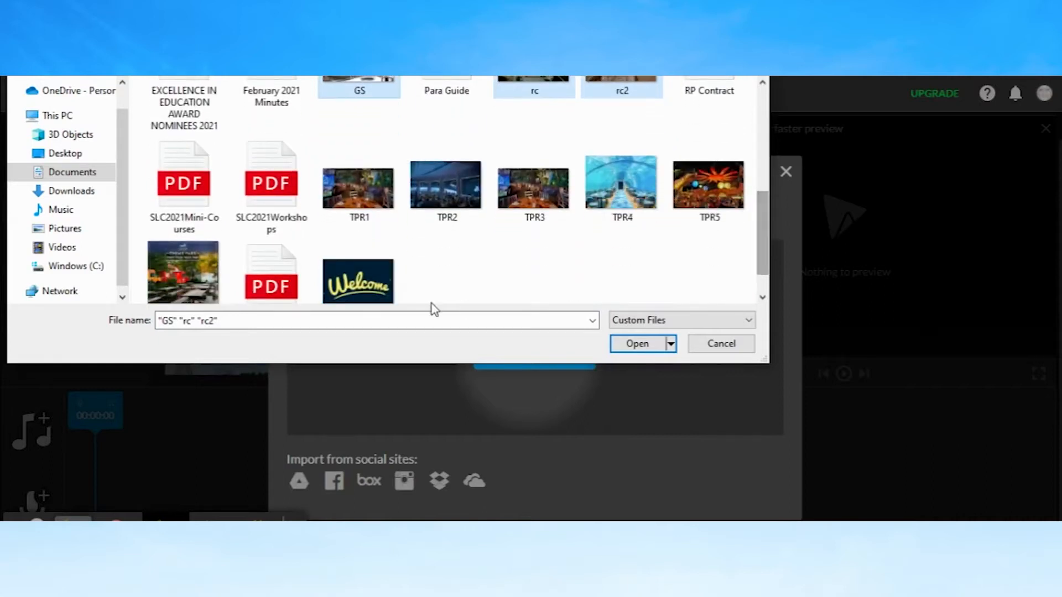
pyautogui.keyDown('ctrl'); pyautogui.click(371, 287); pyautogui.keyUp('ctrl')
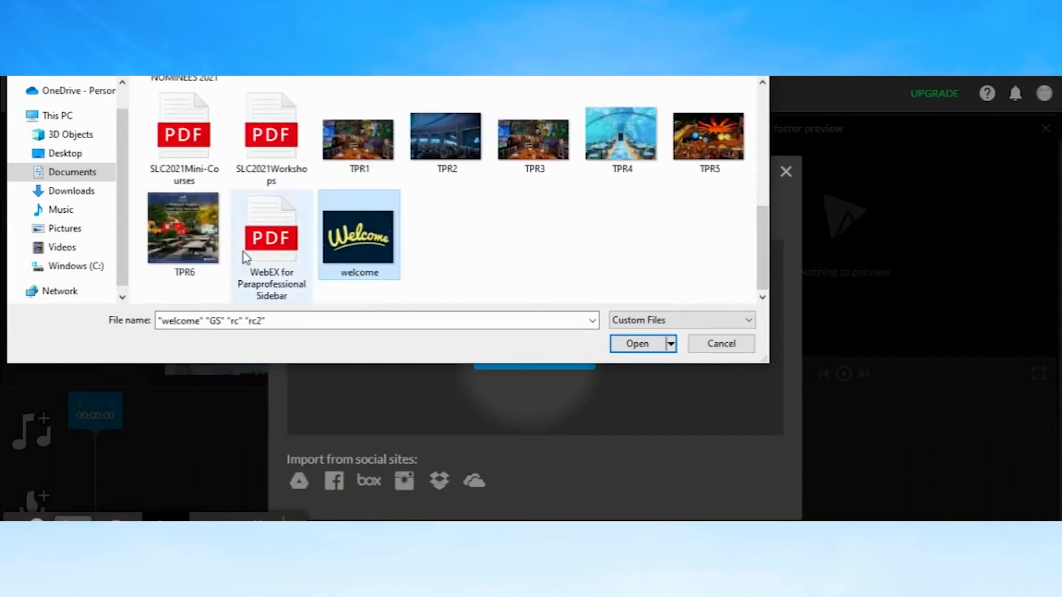
pyautogui.keyDown('ctrl'); pyautogui.click(185, 216); pyautogui.keyUp('ctrl')
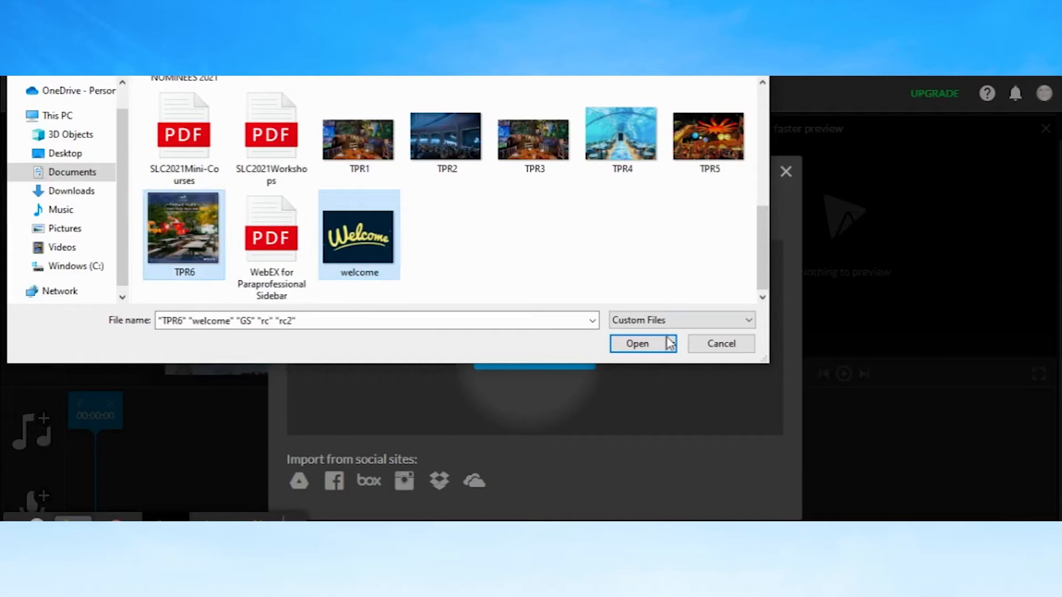
pyautogui.click(629, 345)
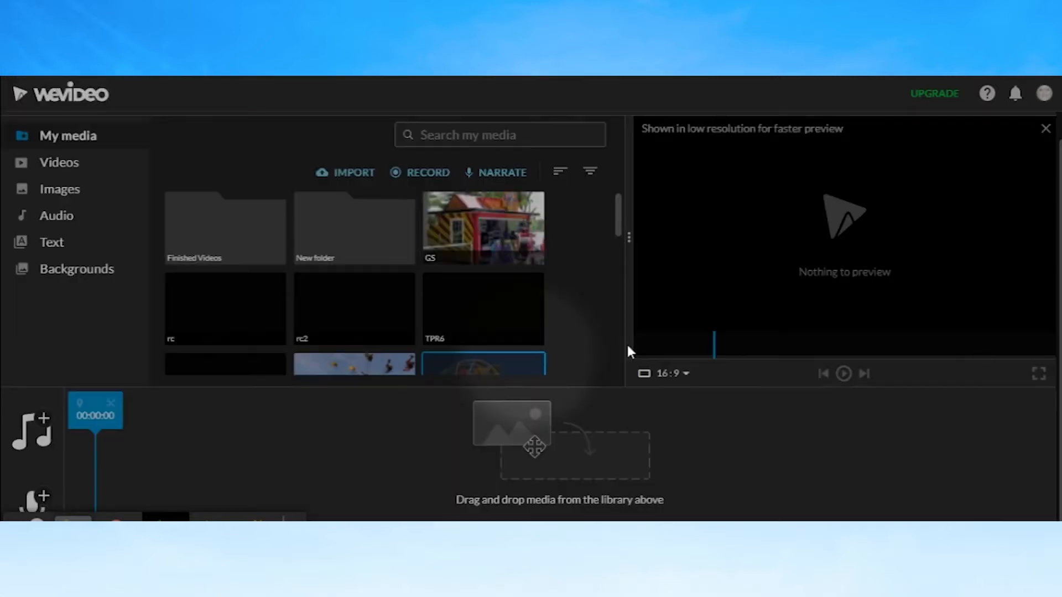
# Step: Place the welcome clip at the start of the timeline and replace its sample text overlay with "Theme Park"
pyautogui.moveTo(458, 312)
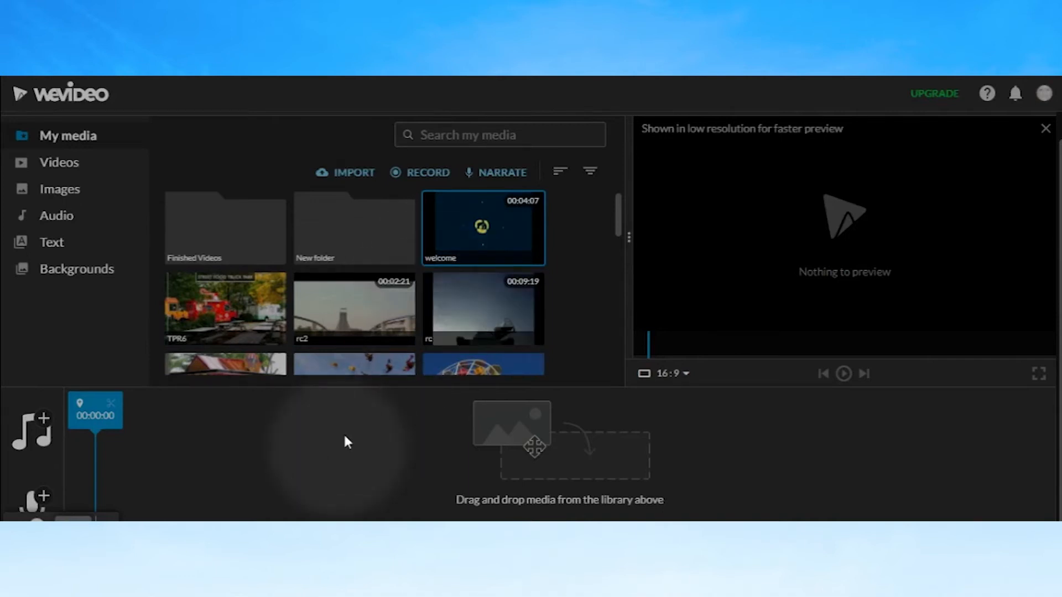
pyautogui.moveTo(457, 231); pyautogui.dragTo(87, 445)
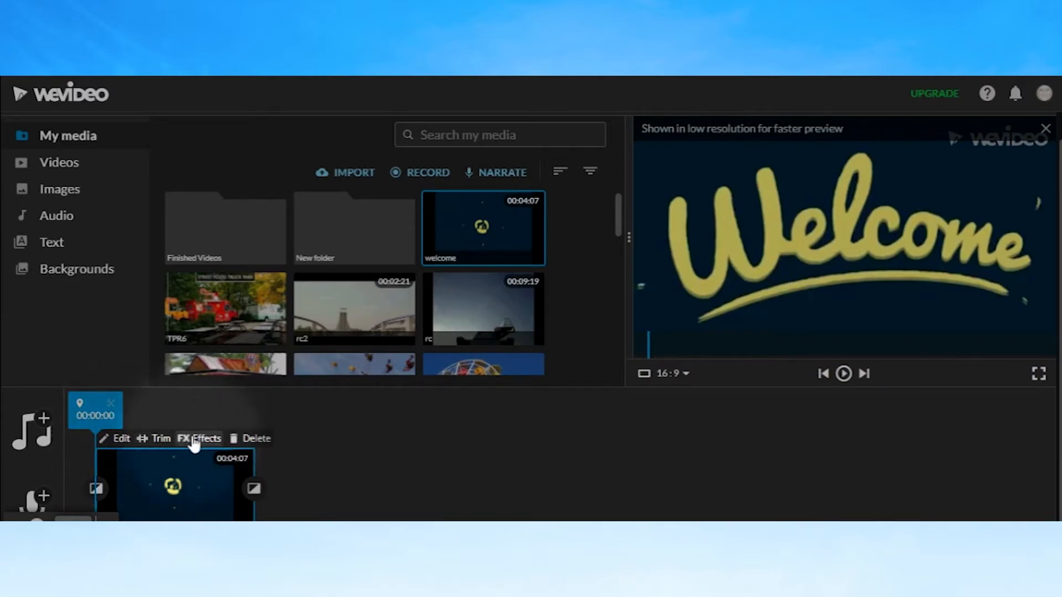
pyautogui.click(121, 438)
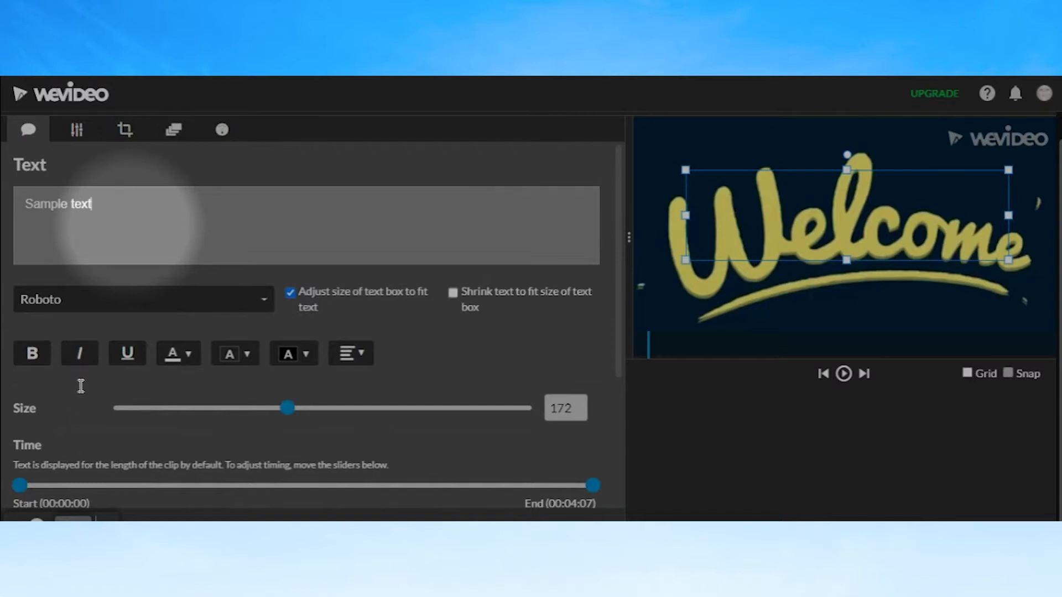
pyautogui.hotkey('ctrl', 'a')
pyautogui.press('BackSpace')
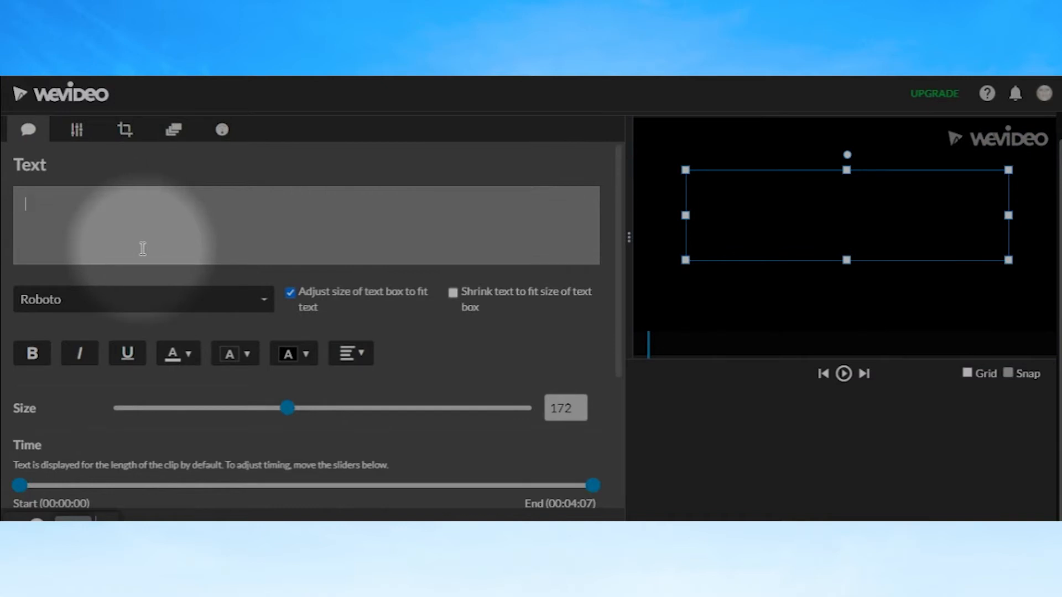
pyautogui.write('THeme Park')
pyautogui.press('BackSpace')
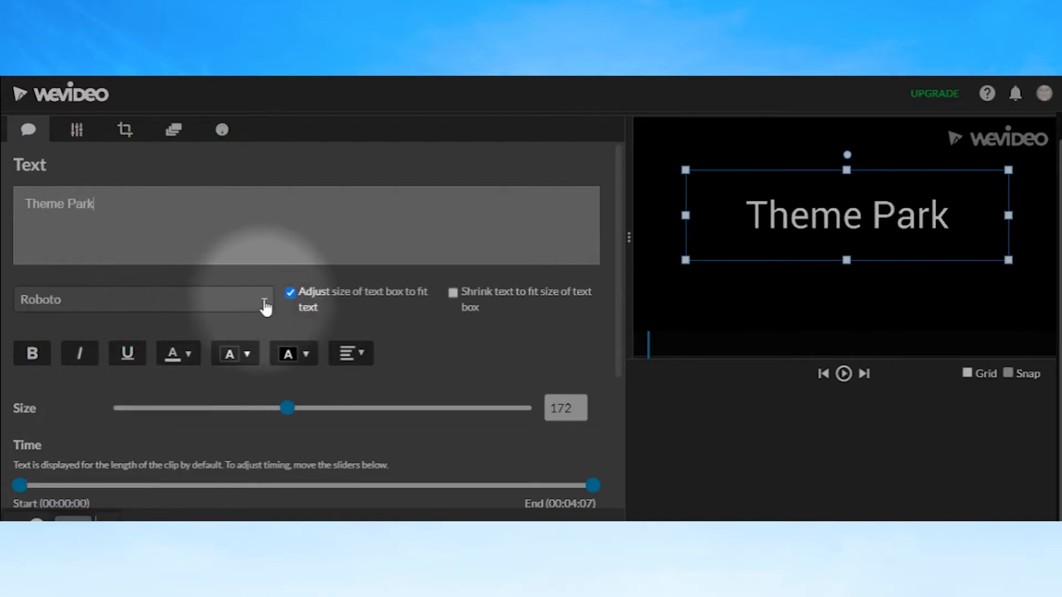
# Step: Set the "Theme Park" text to the Alfa Slab One font at size 208 and save the clip edits
pyautogui.click(265, 304)
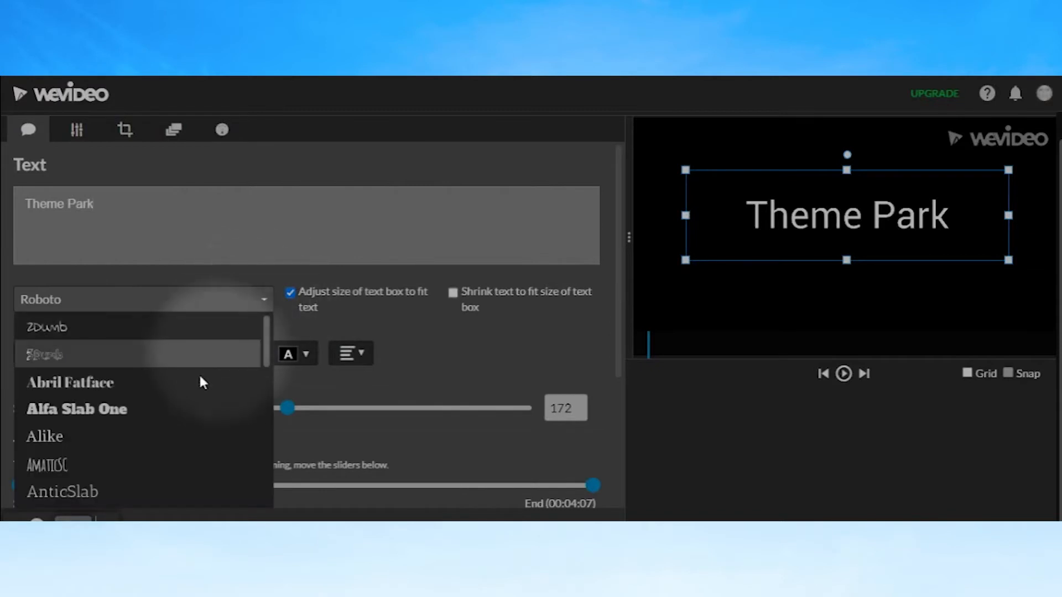
pyautogui.click(208, 408)
pyautogui.moveTo(287, 407); pyautogui.dragTo(326, 409)
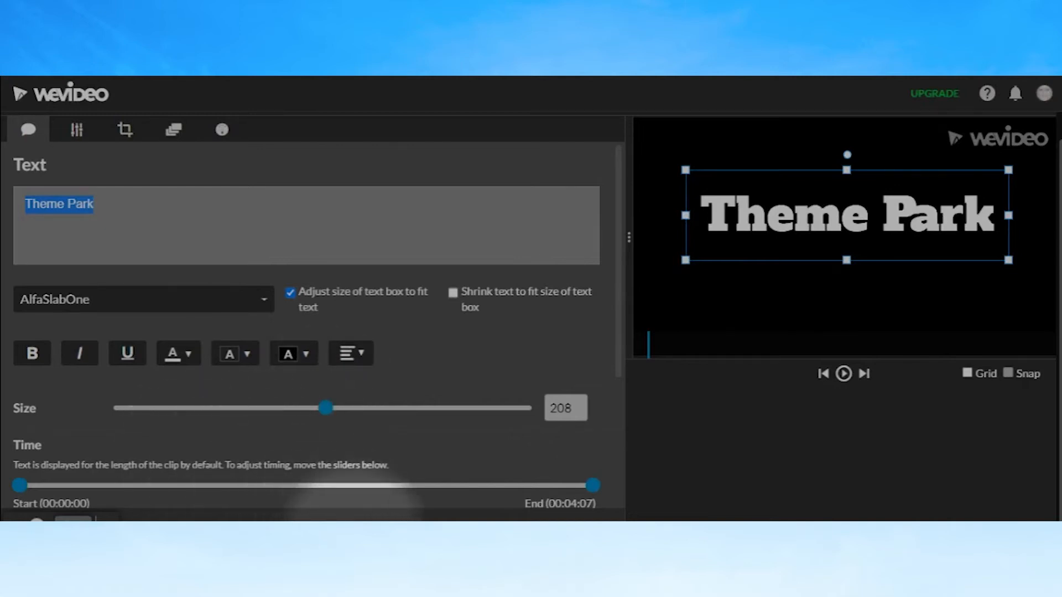
pyautogui.click(352, 530)
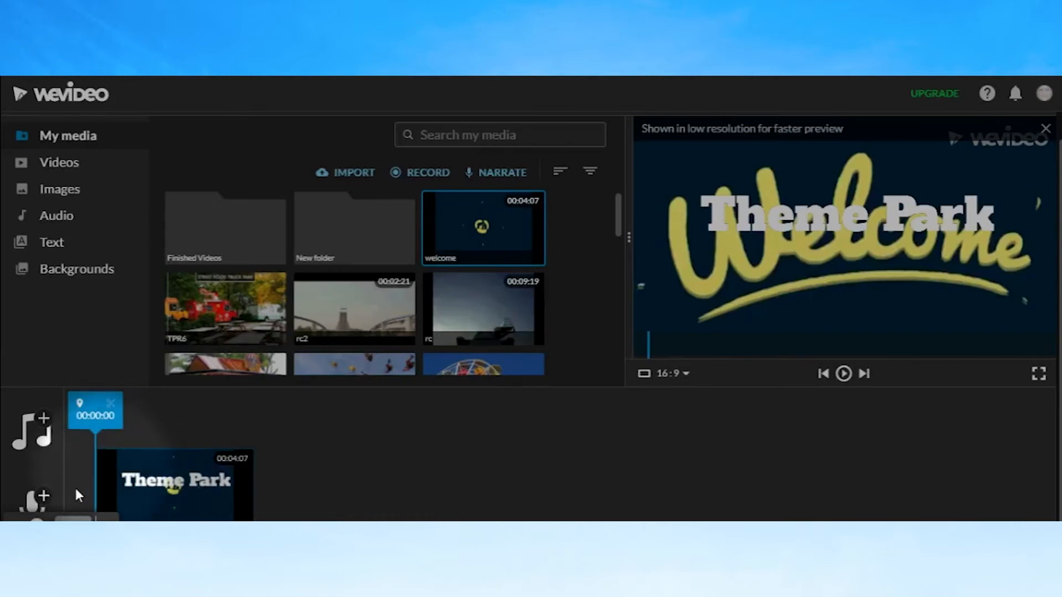
# Step: Apply the Sharpen effect to the welcome clip only
pyautogui.moveTo(205, 474)
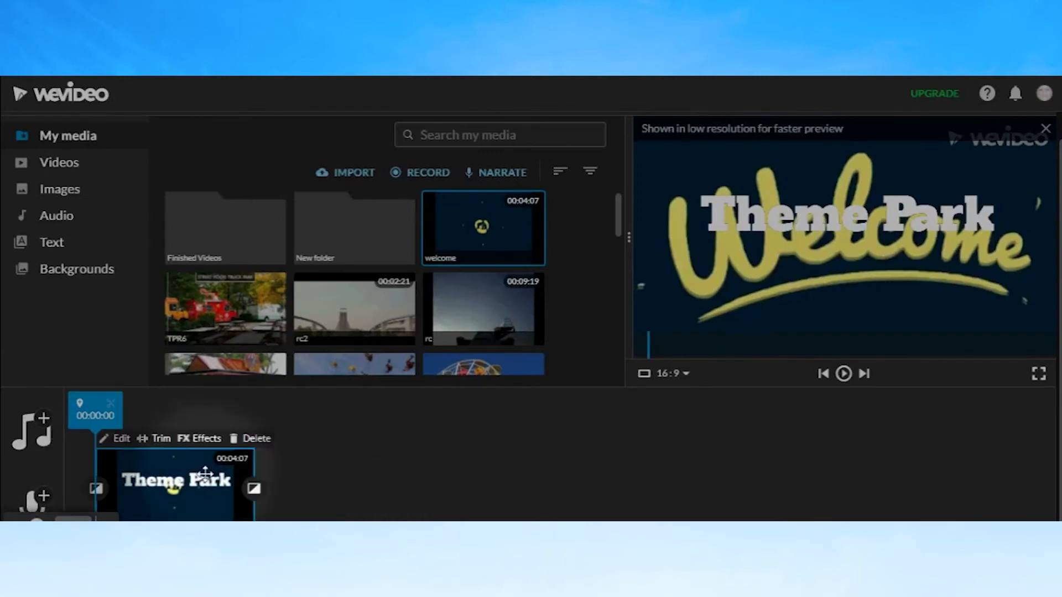
pyautogui.click(191, 440)
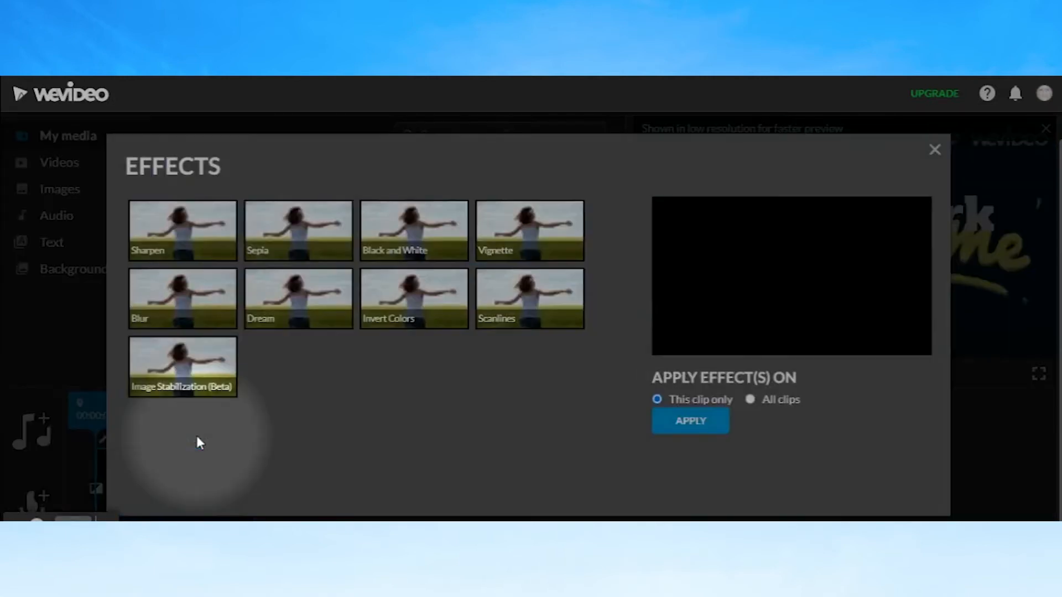
pyautogui.click(171, 231)
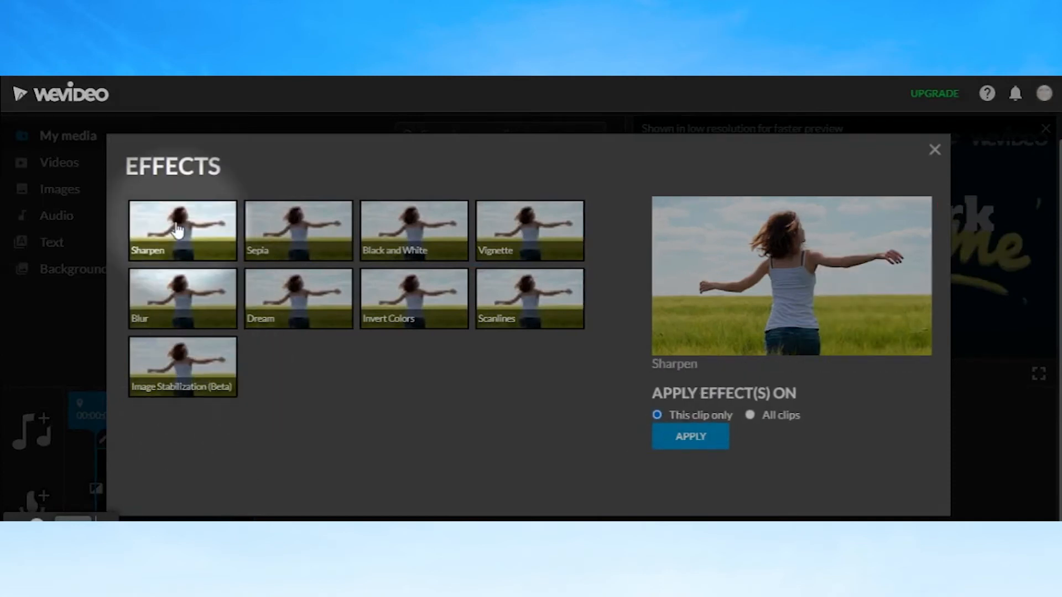
pyautogui.click(260, 232)
pyautogui.click(258, 289)
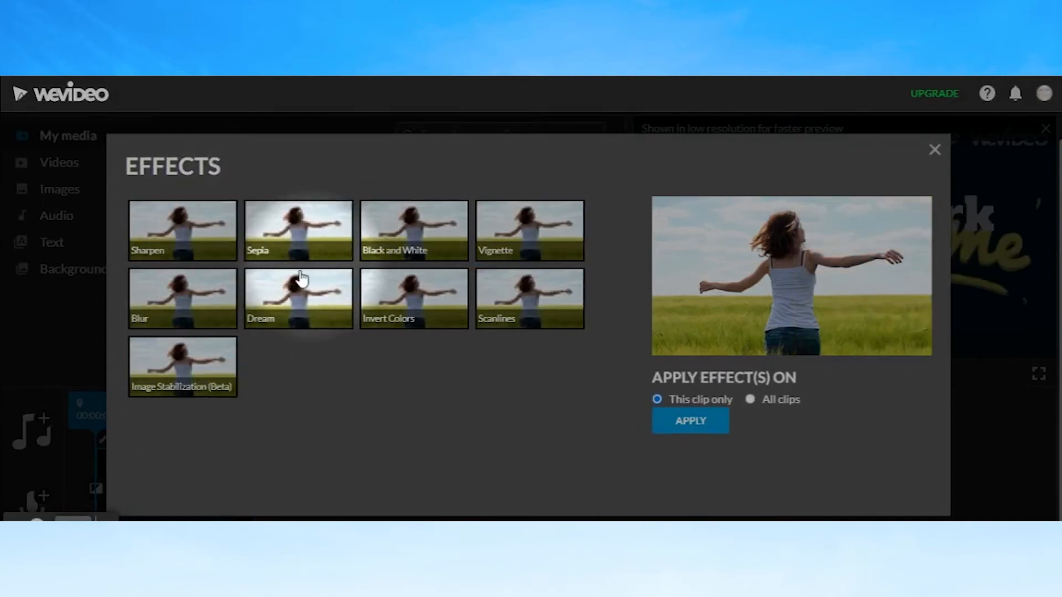
pyautogui.click(180, 240)
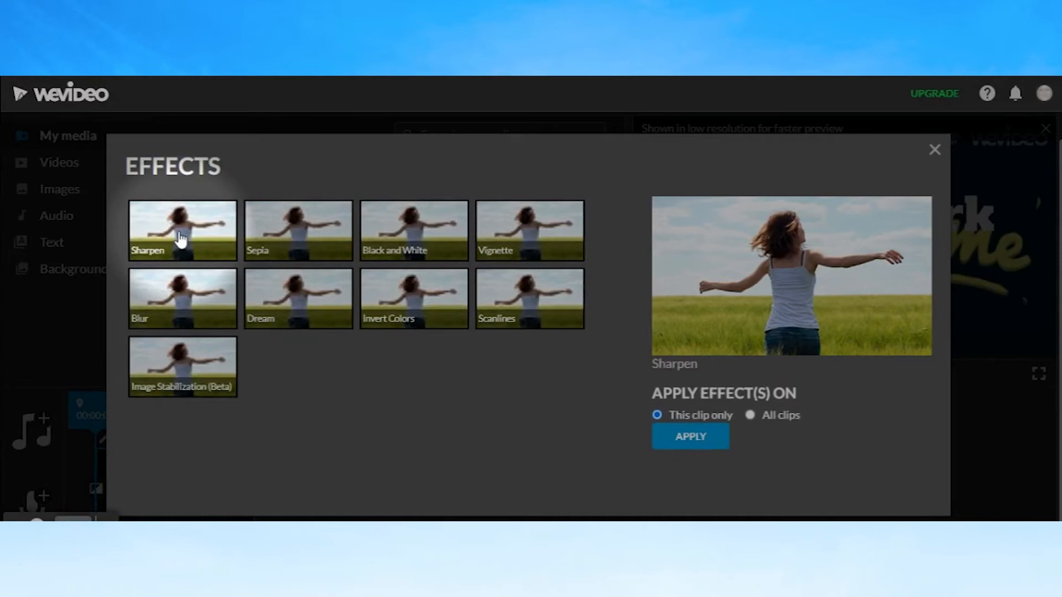
pyautogui.click(180, 239)
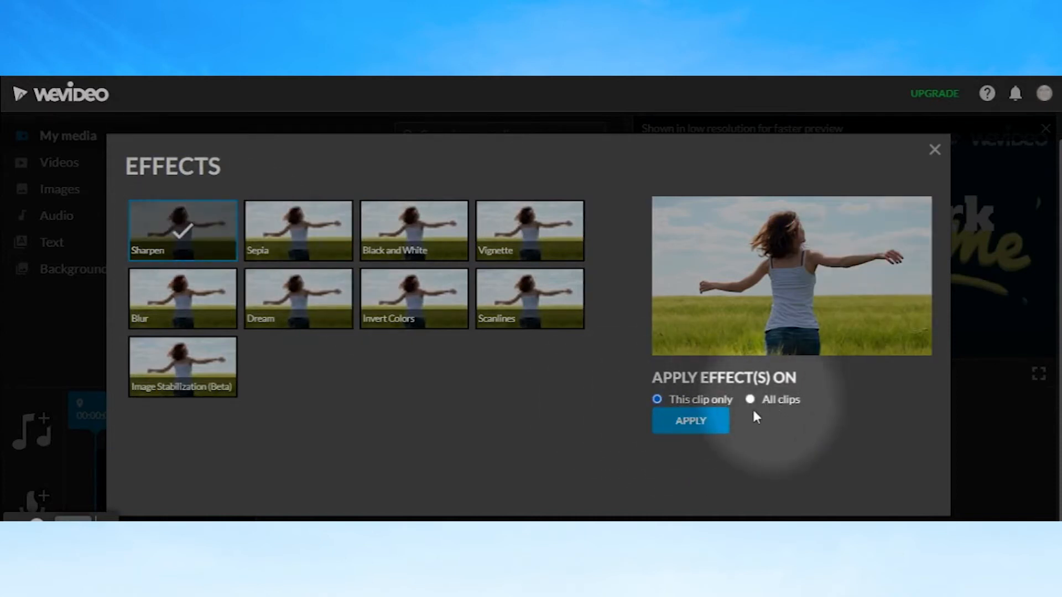
pyautogui.click(696, 422)
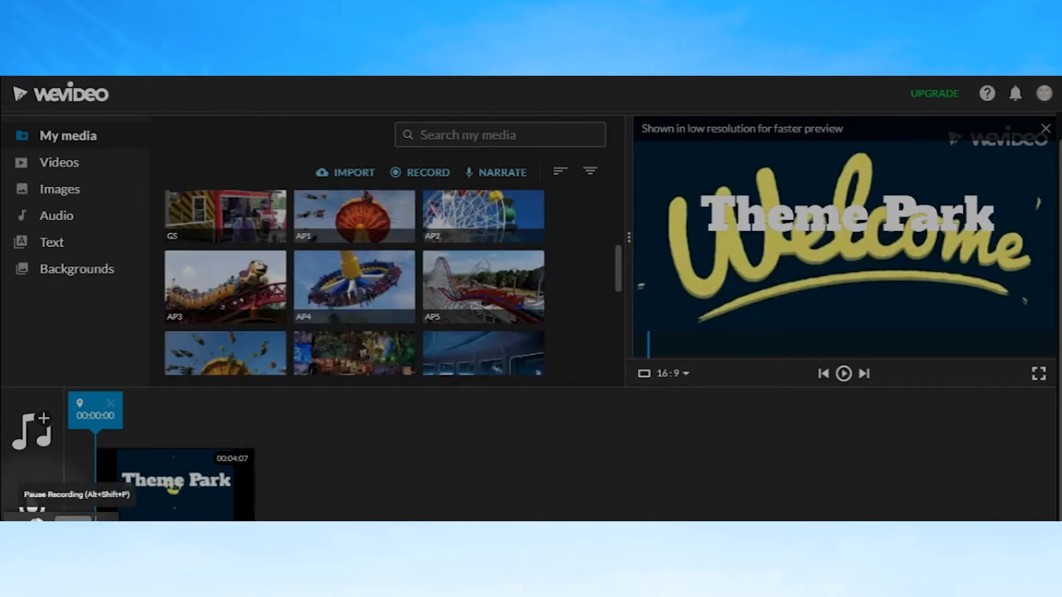
# Step: Add the photos AP1, AP2 and AP3 to the timeline in that order after the welcome clip
pyautogui.click(316, 215)
pyautogui.moveTo(314, 207); pyautogui.dragTo(291, 490)
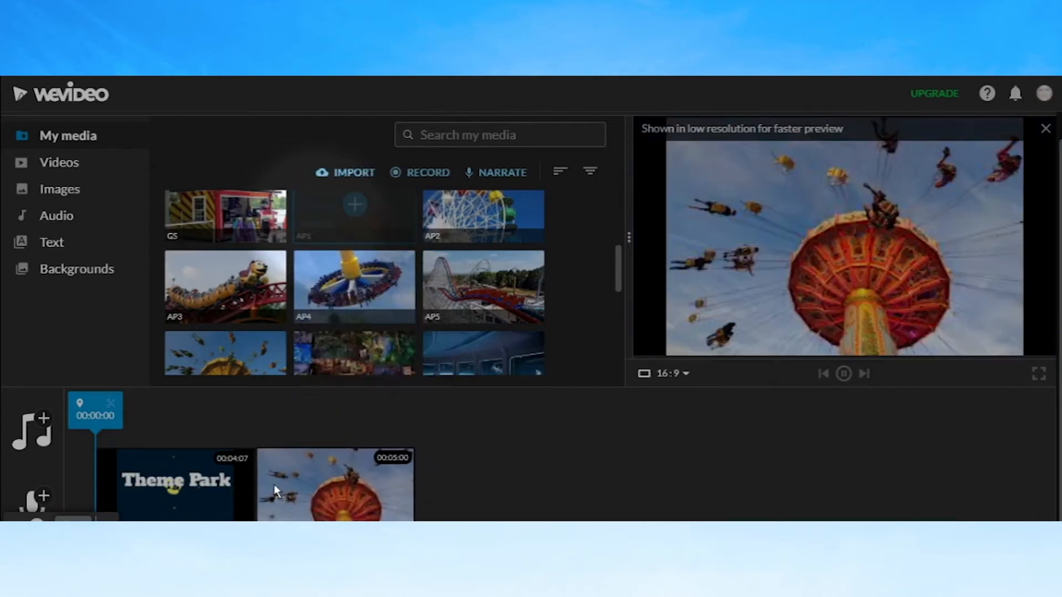
pyautogui.moveTo(471, 230); pyautogui.dragTo(482, 496)
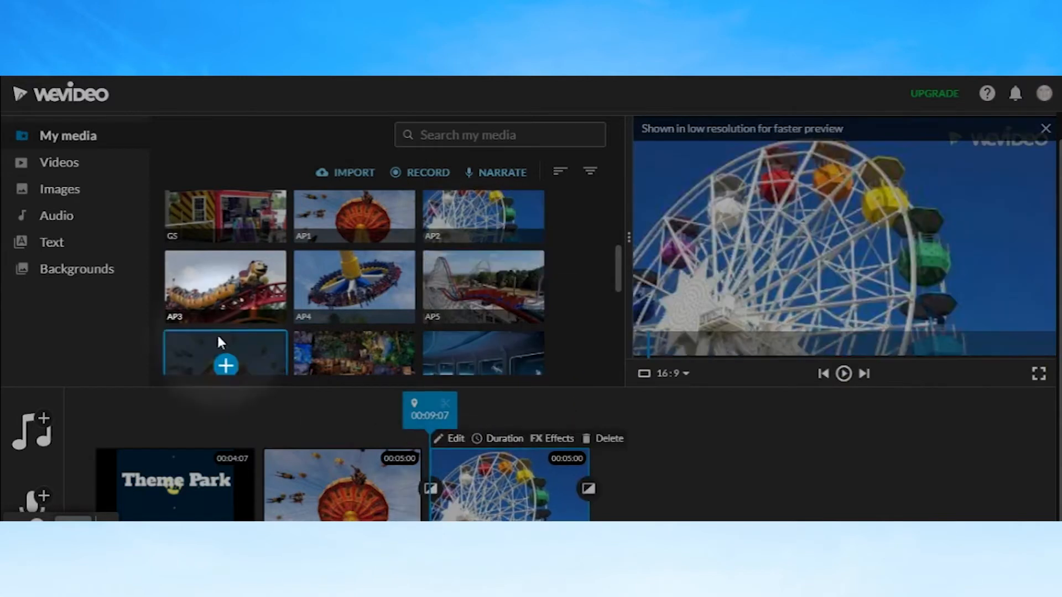
pyautogui.moveTo(219, 299); pyautogui.dragTo(643, 504)
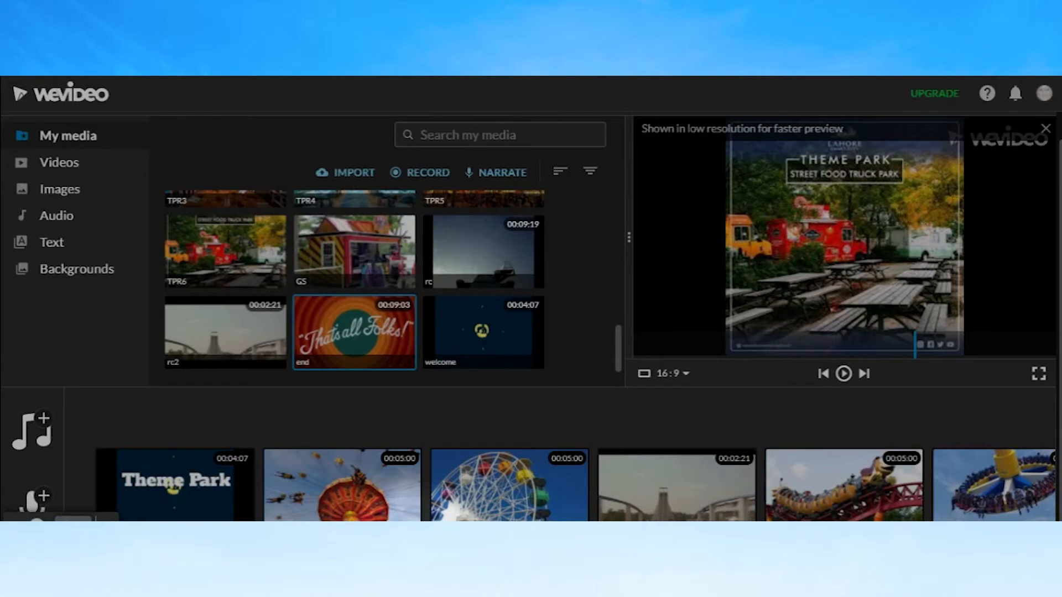
pyautogui.hscroll(3, 559, 484)
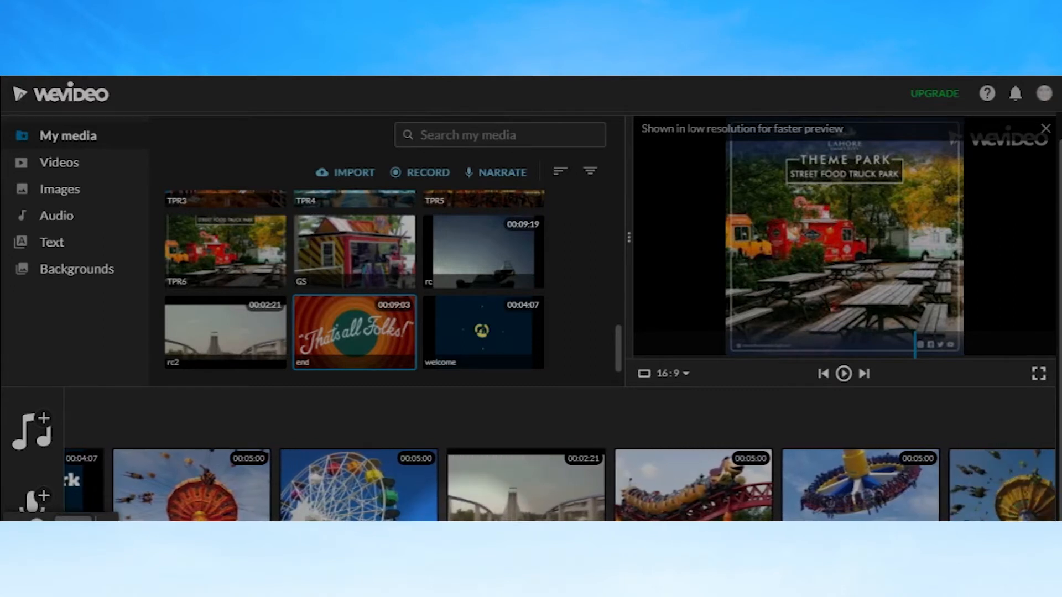
pyautogui.hscroll(5, 559, 484)
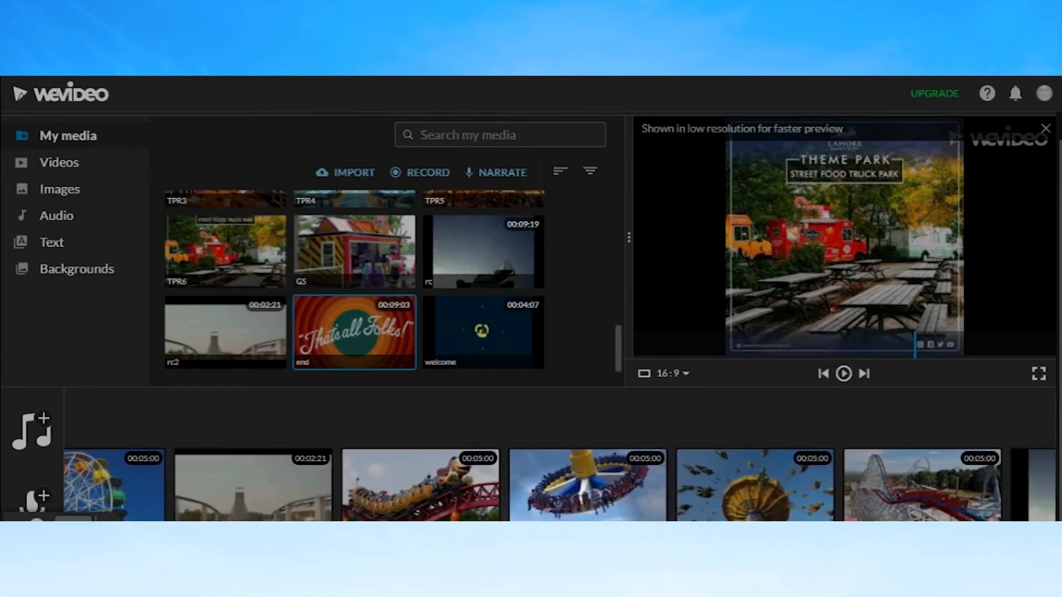
pyautogui.hscroll(5, 559, 485)
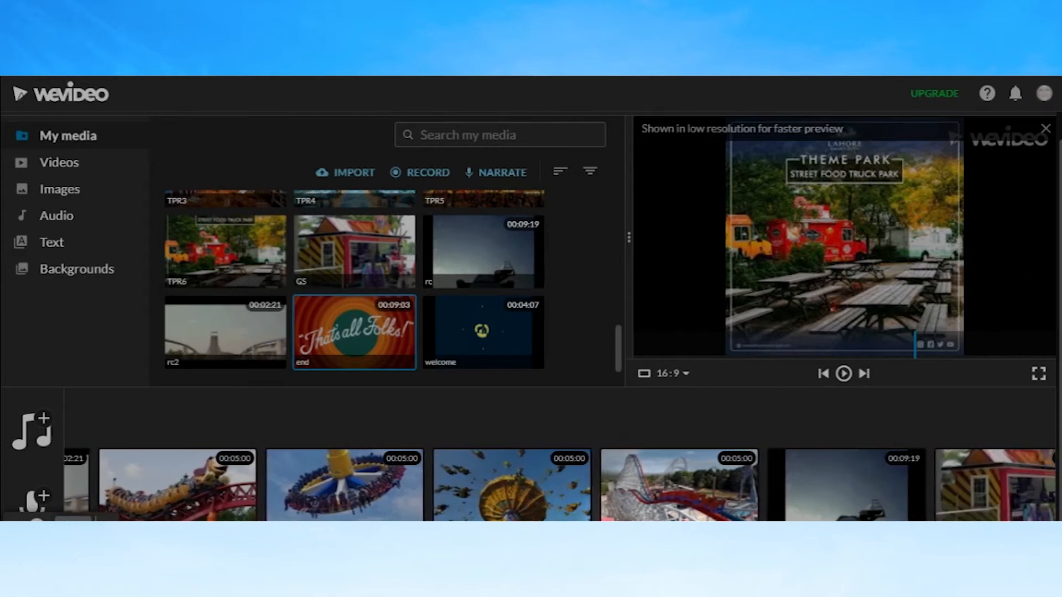
pyautogui.hscroll(4, 559, 484)
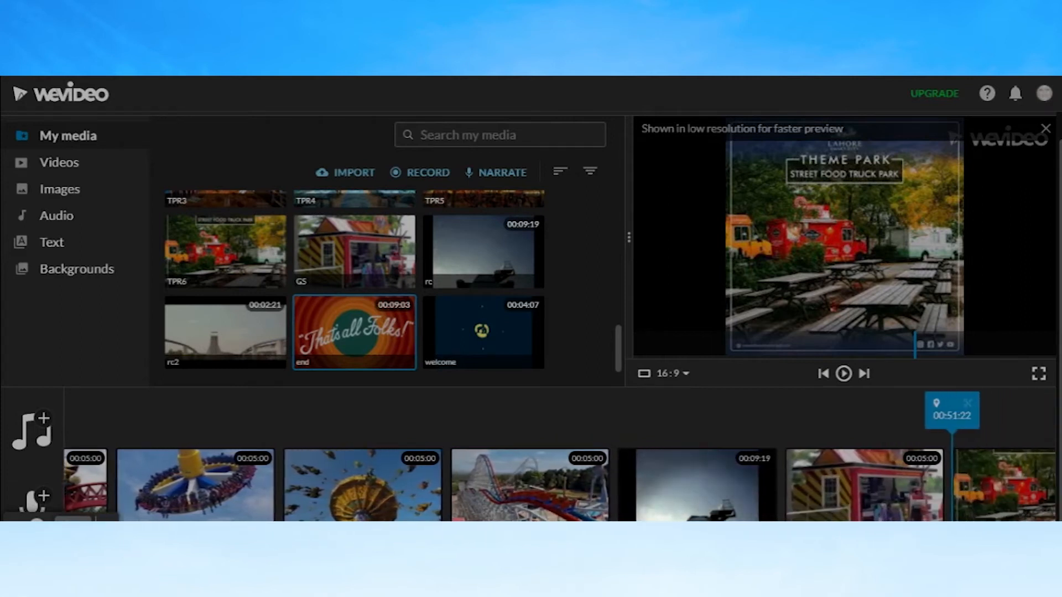
# Step: Add the Directed by / Produced by credits template from the Special text group to the timeline after the last photo
pyautogui.hscroll(3, 559, 485)
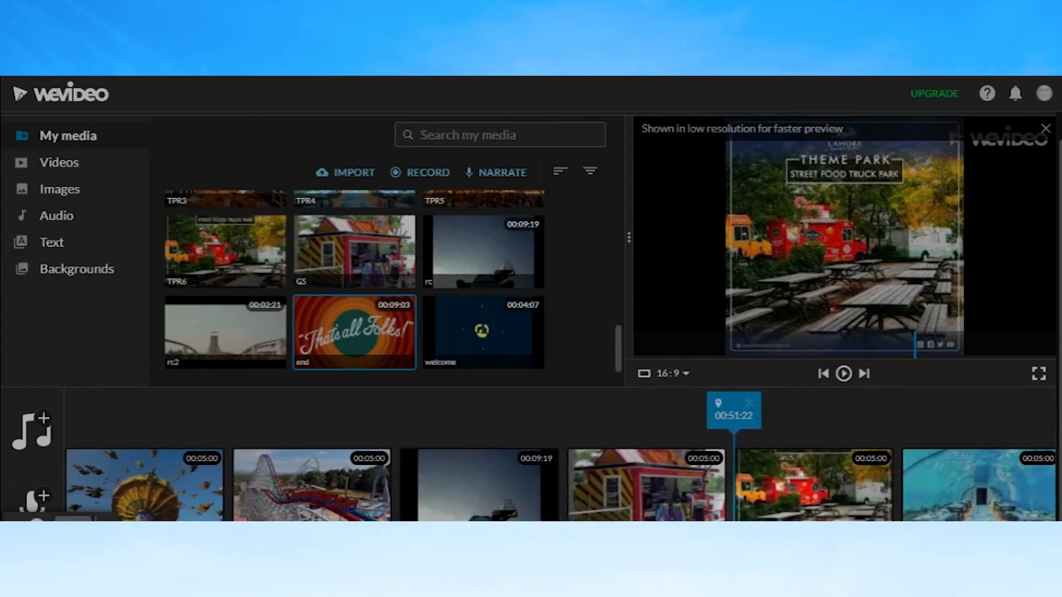
pyautogui.hscroll(5, 559, 484)
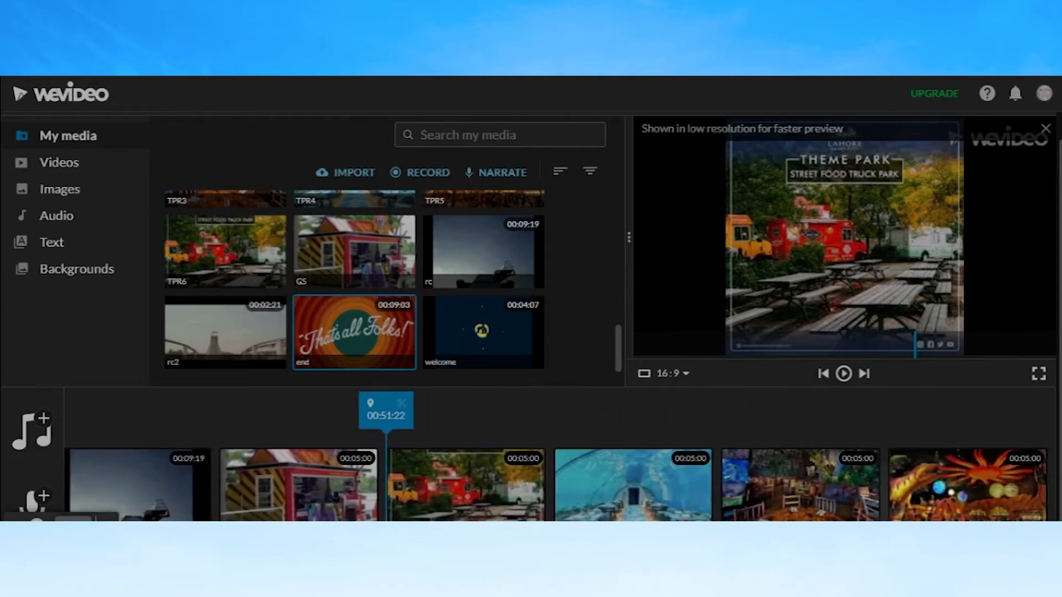
pyautogui.hscroll(3, 559, 484)
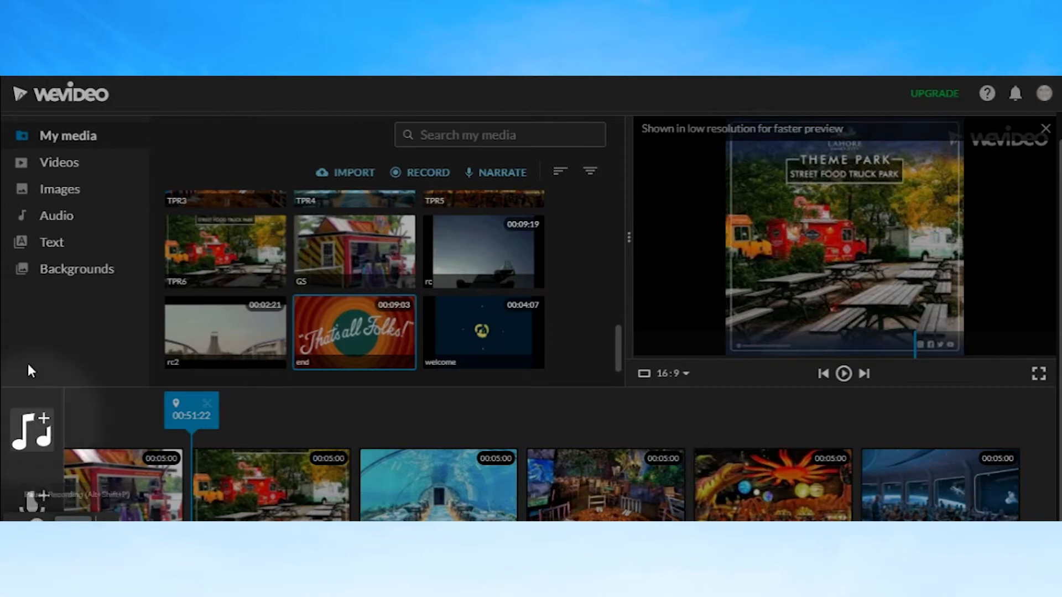
pyautogui.click(51, 250)
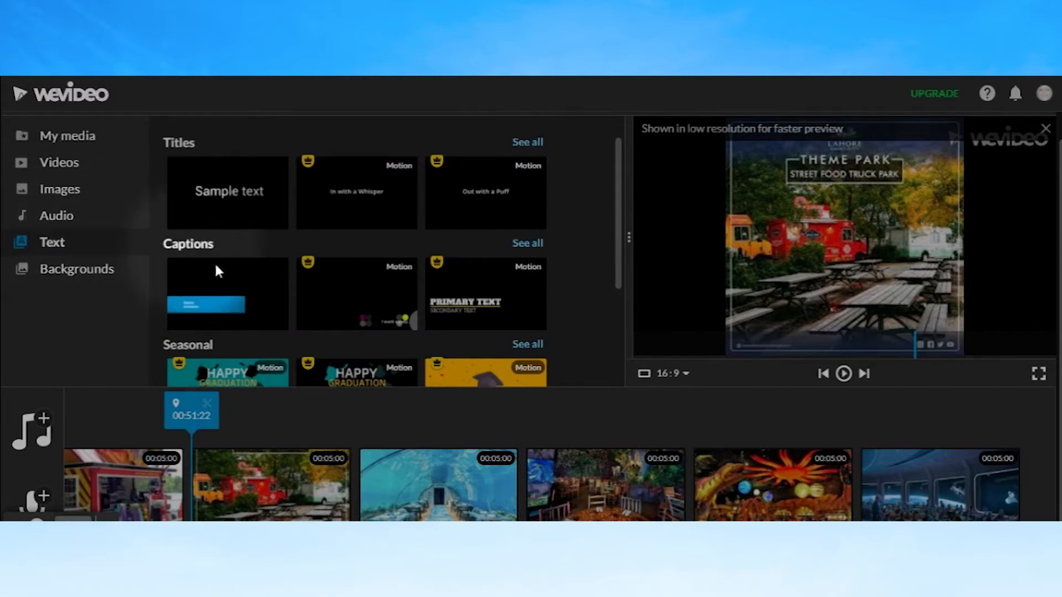
pyautogui.moveTo(620, 229); pyautogui.dragTo(625, 332)
pyautogui.moveTo(486, 342); pyautogui.dragTo(1050, 486)
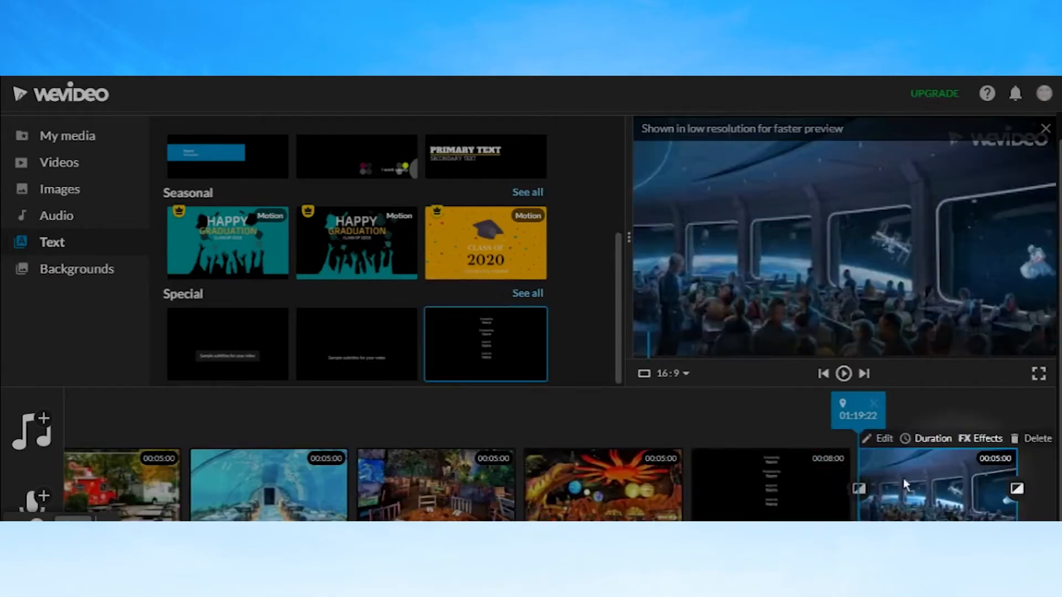
pyautogui.moveTo(727, 484); pyautogui.dragTo(791, 485)
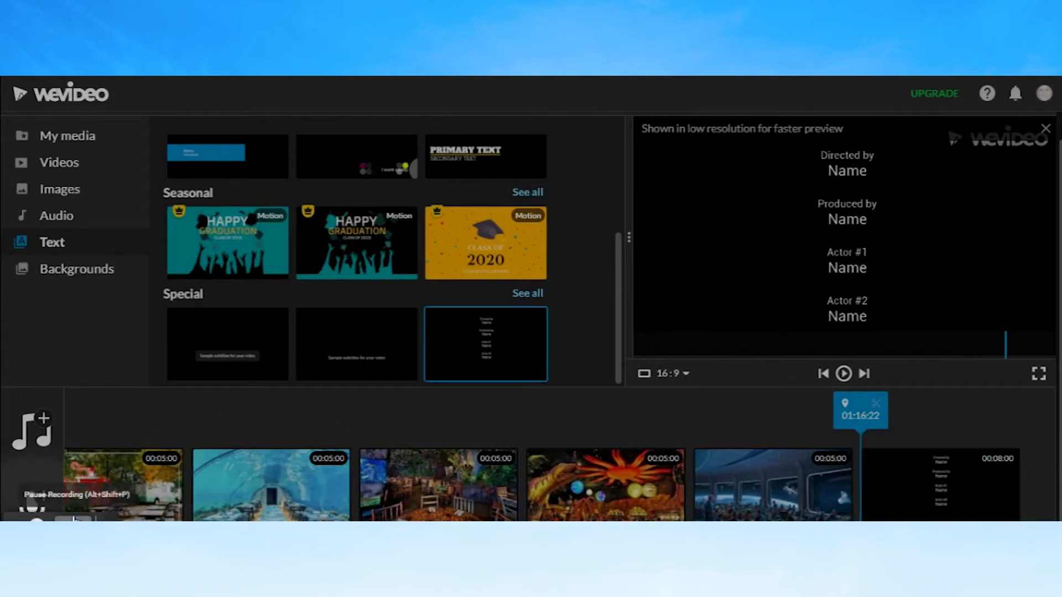
# Step: In the credits clip, replace the director placeholder with the director's name after "Directed by:" and remove both actor entries
pyautogui.moveTo(888, 476)
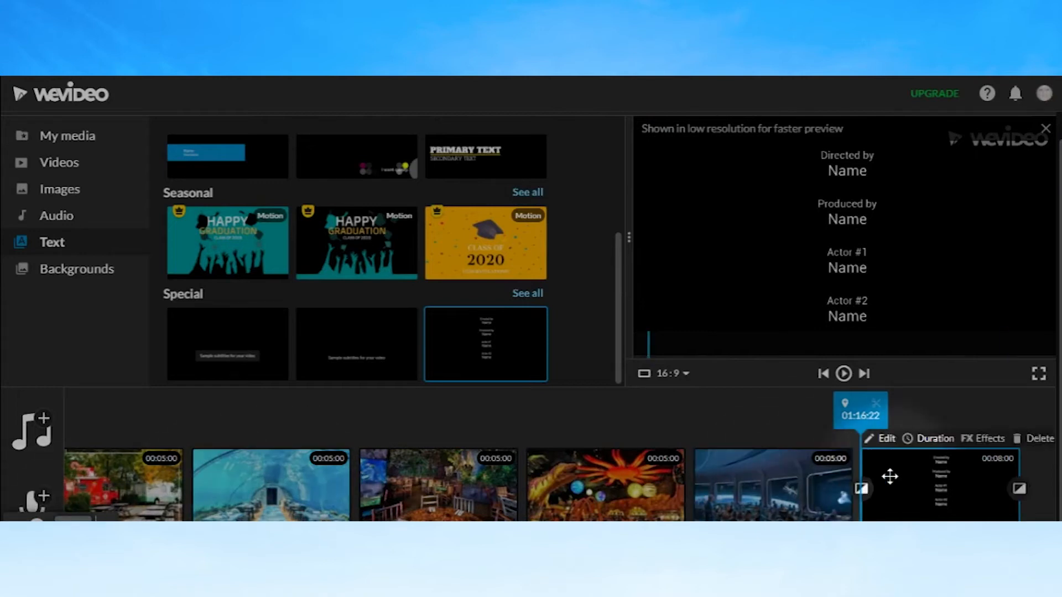
pyautogui.click(879, 439)
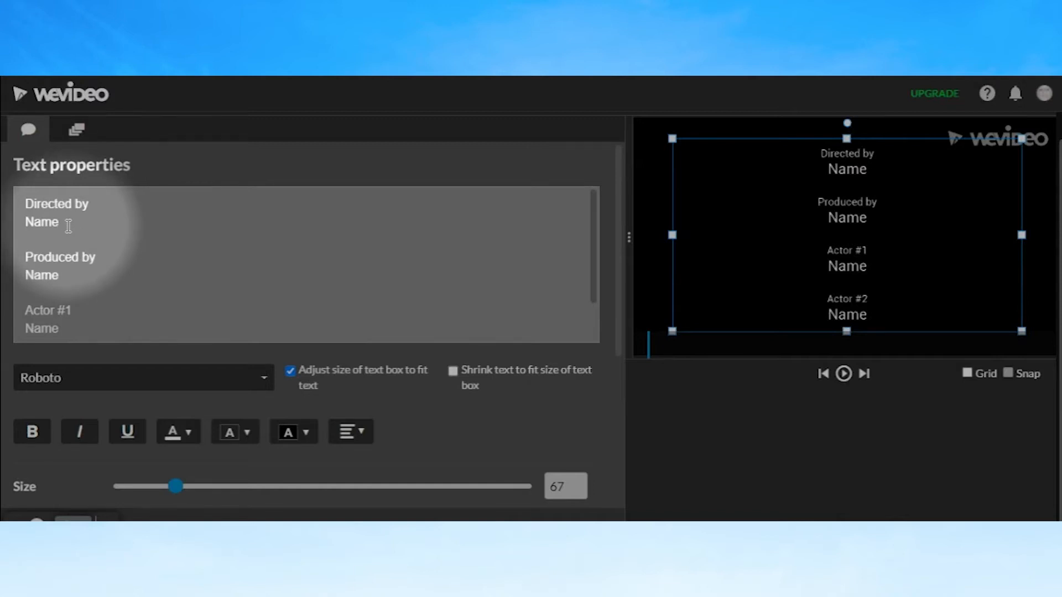
pyautogui.press('BackSpace')
pyautogui.press('BackSpace')
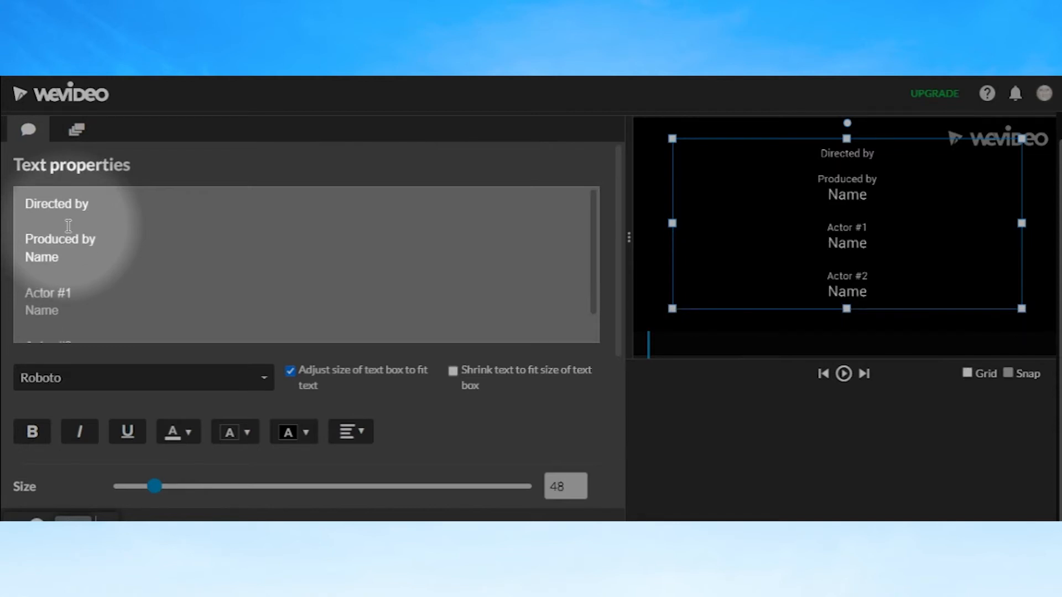
pyautogui.write('Lori')
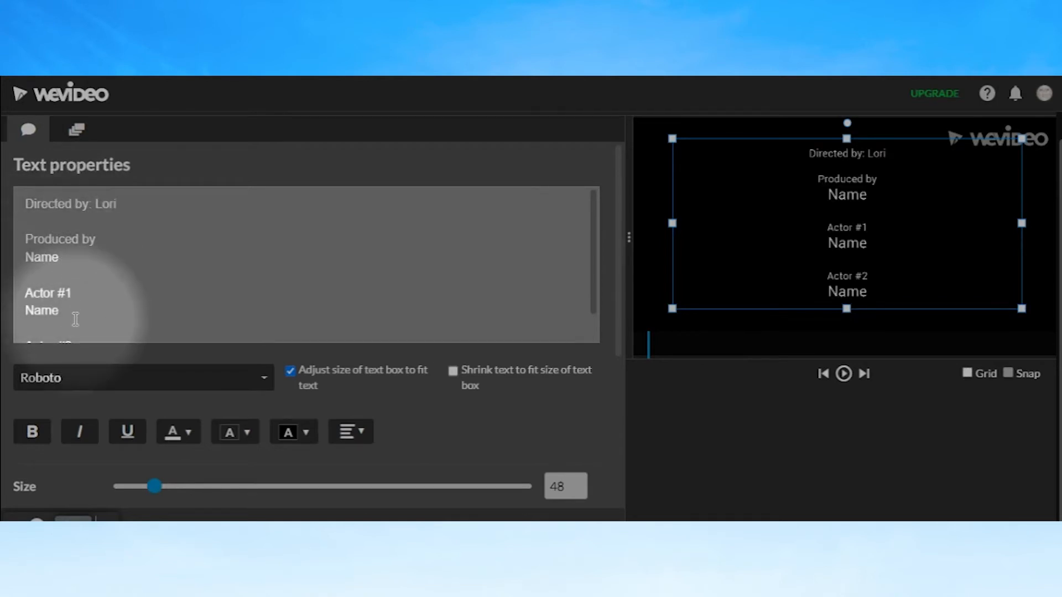
pyautogui.moveTo(65, 316); pyautogui.dragTo(15, 292)
pyautogui.press('BackSpace')
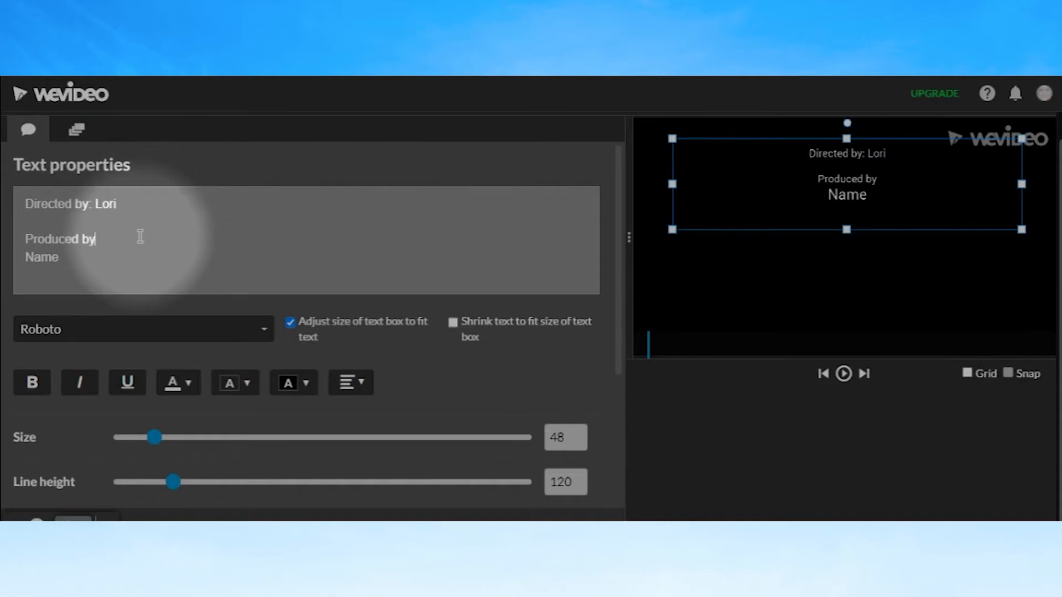
# Step: Enter the producer's name after "Produced by:" and delete the leftover Name placeholder line beneath it
pyautogui.write('Lori')
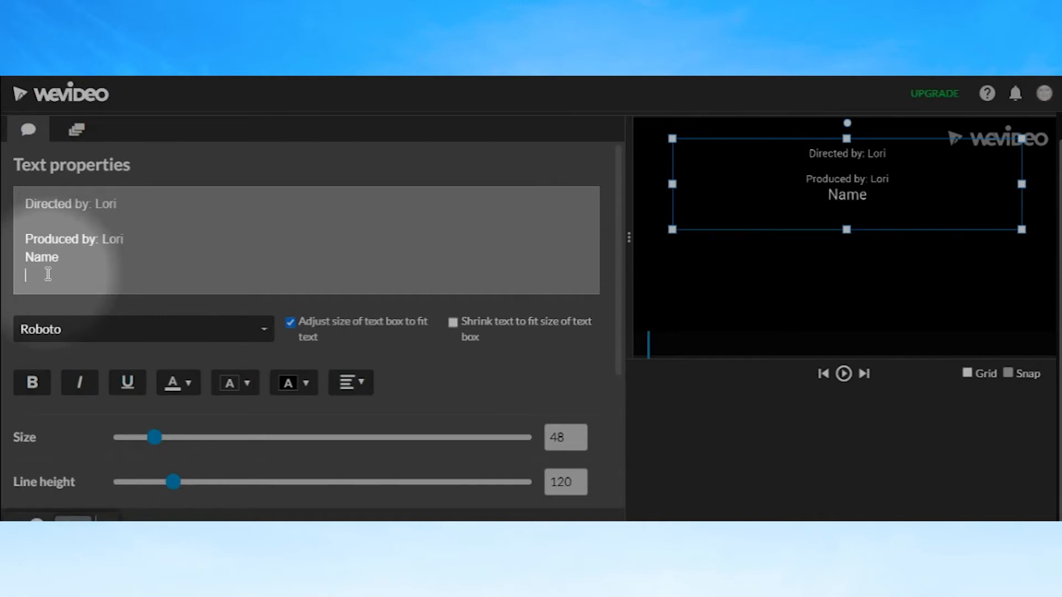
pyautogui.press('BackSpace')
pyautogui.press('BackSpace')
pyautogui.press('BackSpace')
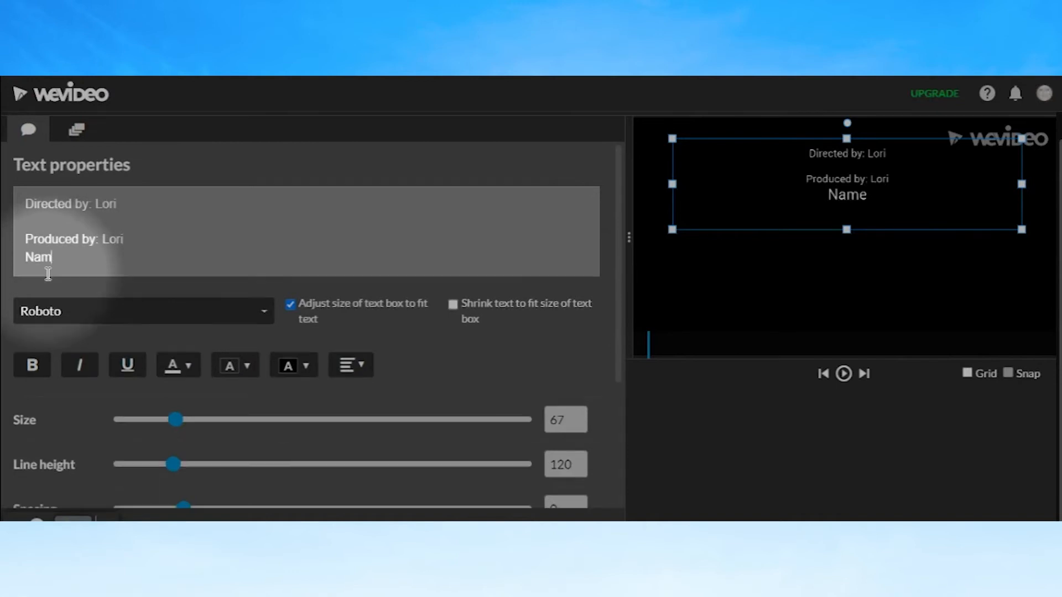
pyautogui.press('BackSpace')
pyautogui.press('BackSpace')
pyautogui.press('BackSpace')
pyautogui.press('BackSpace')
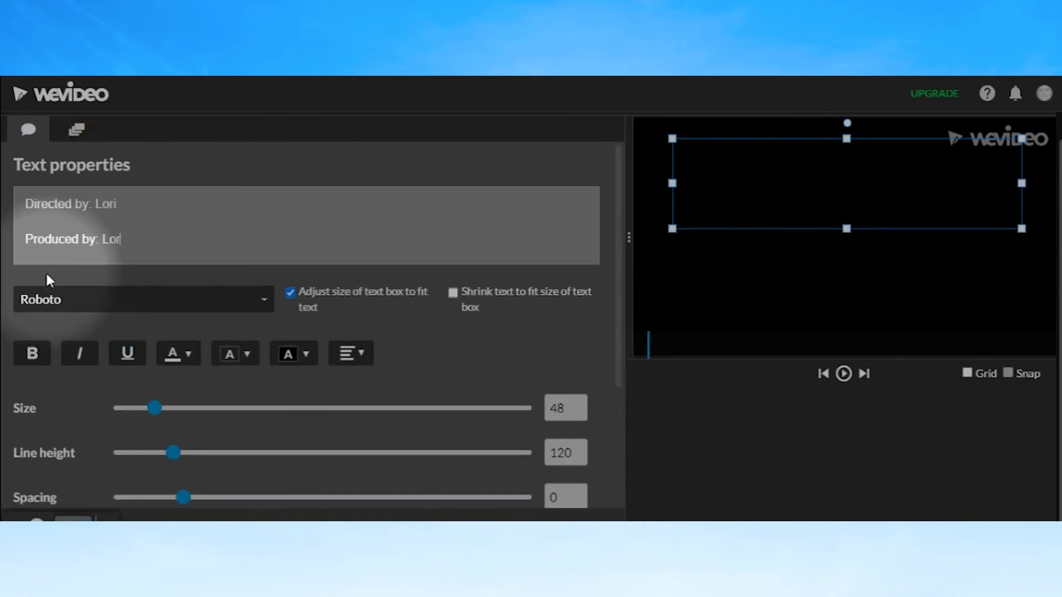
pyautogui.write('i')
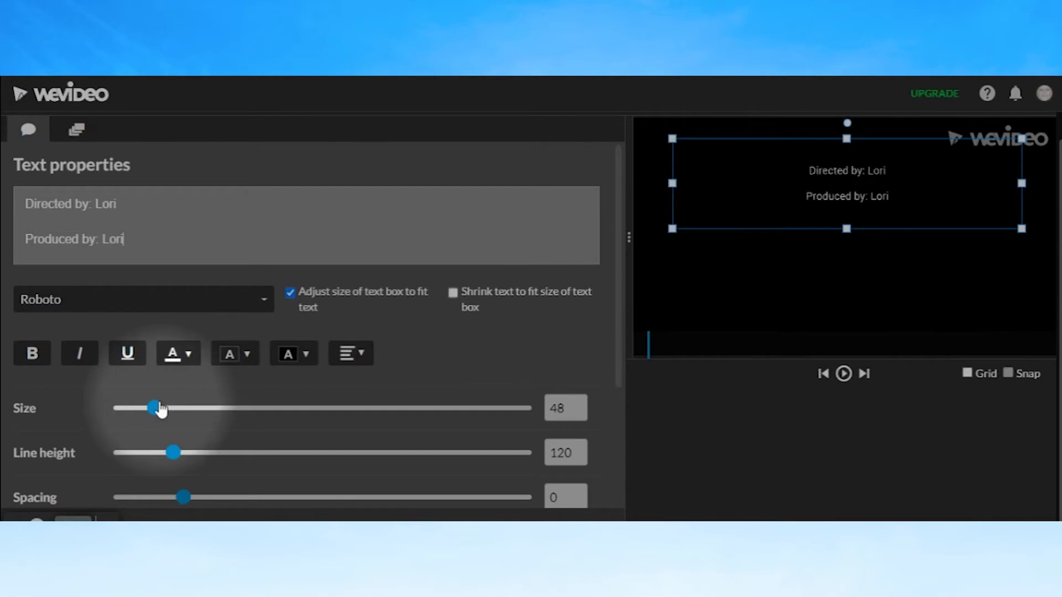
# Step: Set the whole credits text to size 94 and save the clip edits
pyautogui.moveTo(157, 410); pyautogui.dragTo(206, 414)
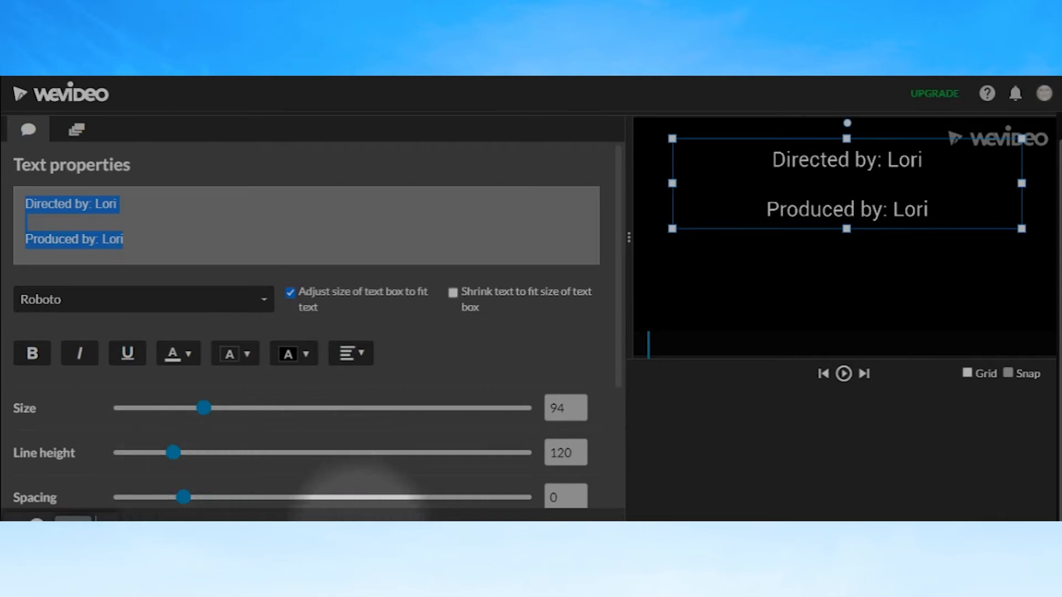
pyautogui.click(359, 519)
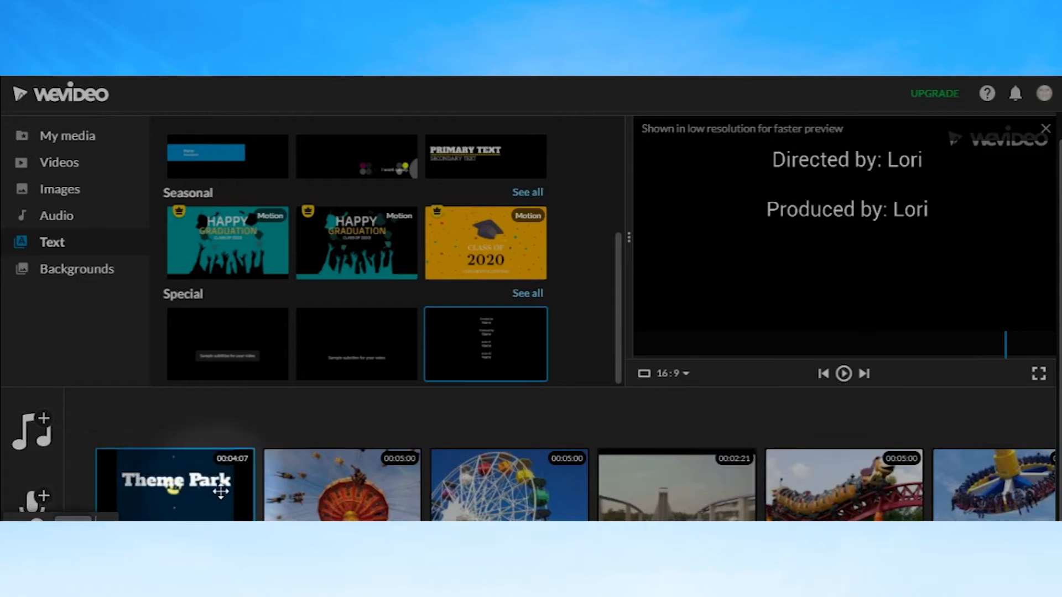
# Step: Add a transition after the welcome clip and another between the swing-ride photo and the Ferris wheel photo
pyautogui.click(243, 494)
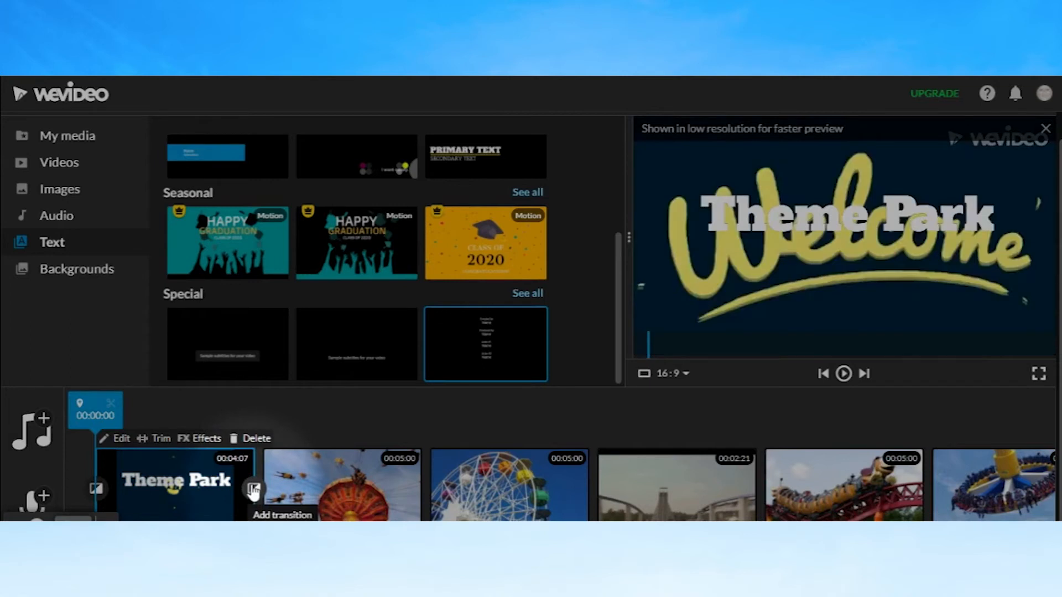
pyautogui.click(253, 490)
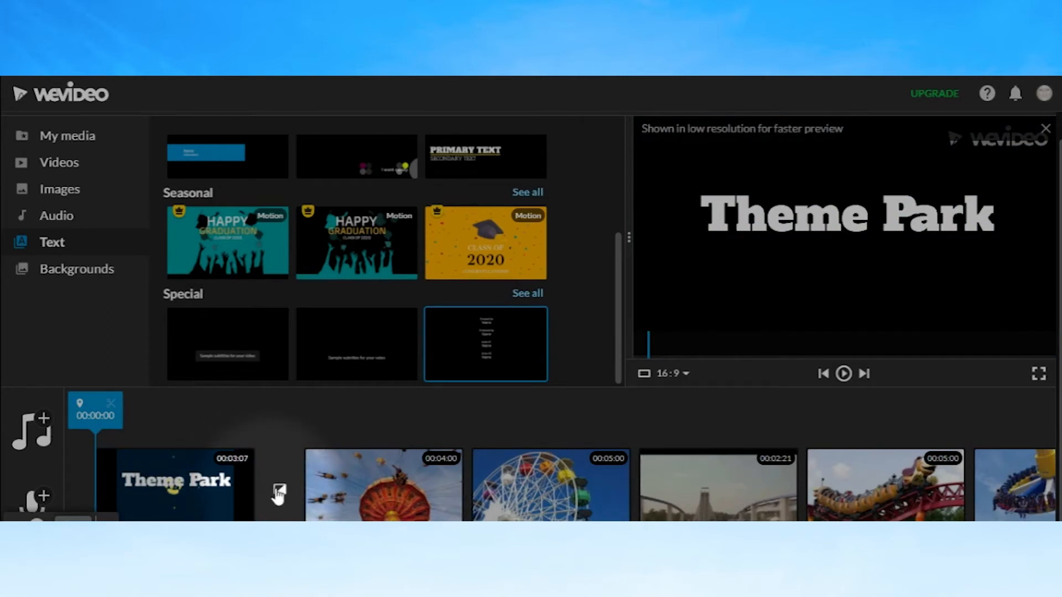
pyautogui.click(396, 488)
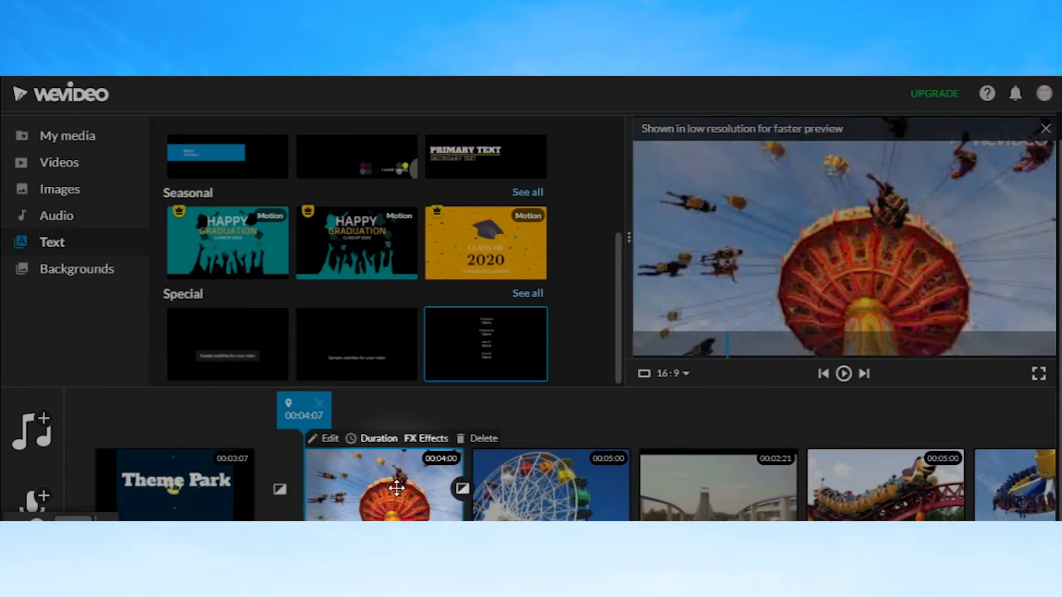
pyautogui.click(462, 489)
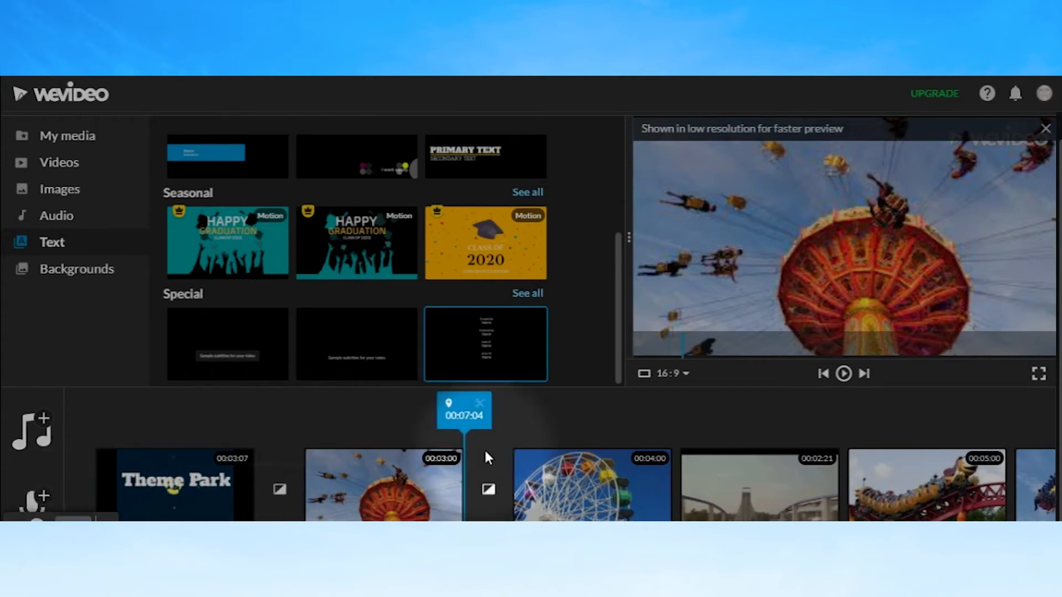
# Step: Change the transition between the swing-ride and Ferris wheel photos to 3d-flip horizontal and apply it to all clips
pyautogui.click(488, 491)
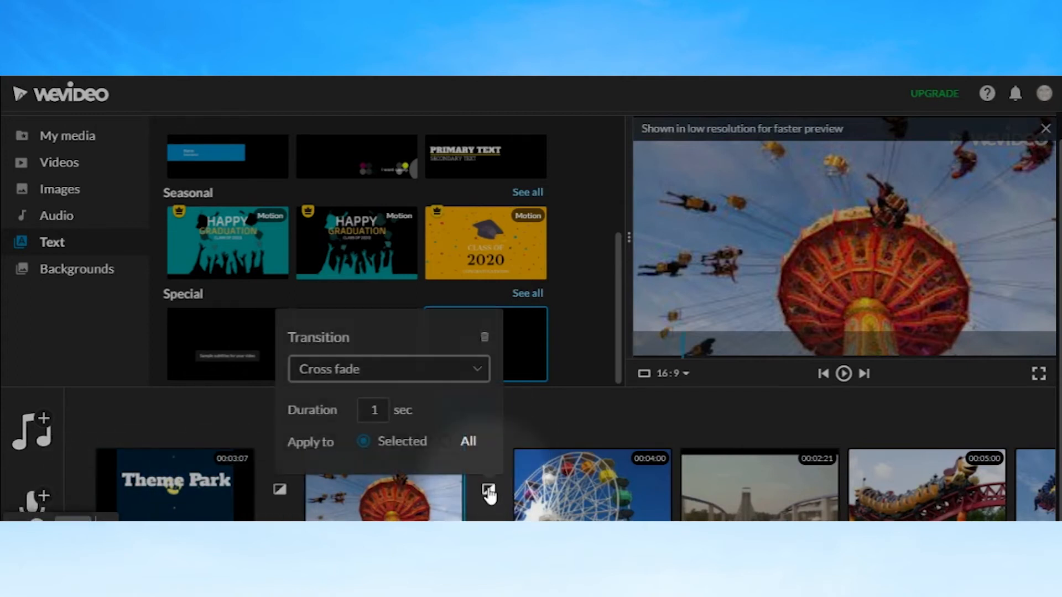
pyautogui.click(475, 366)
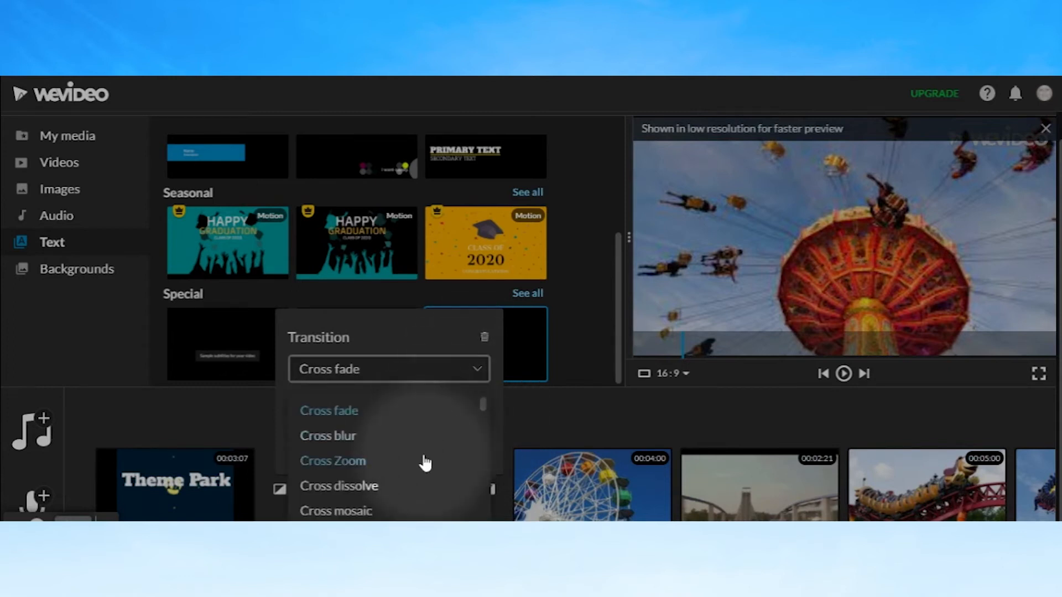
pyautogui.scroll(-1, 424, 463)
pyautogui.scroll(-5, 425, 464)
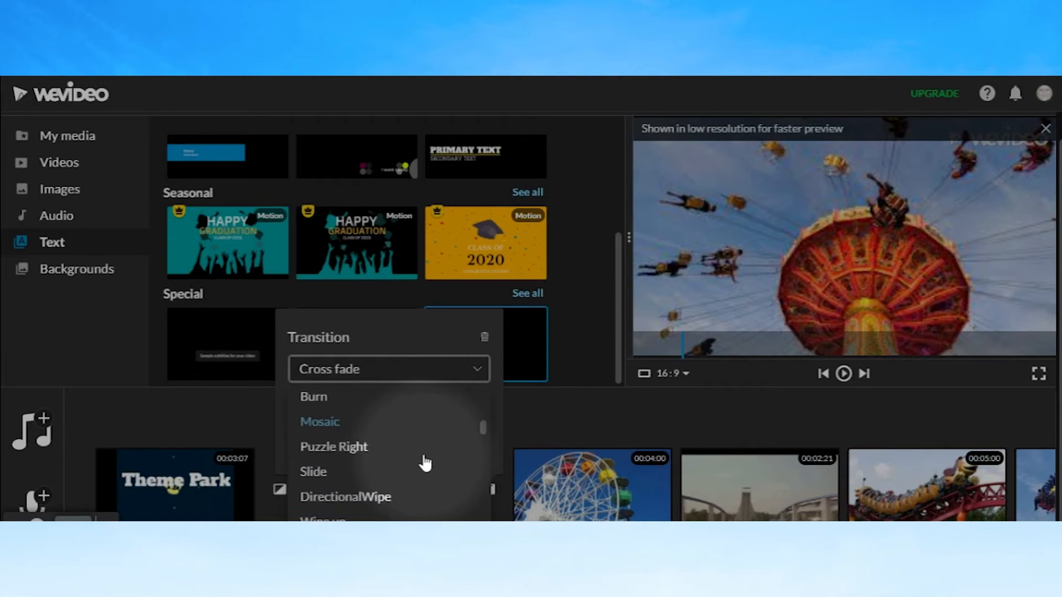
pyautogui.scroll(-8, 425, 464)
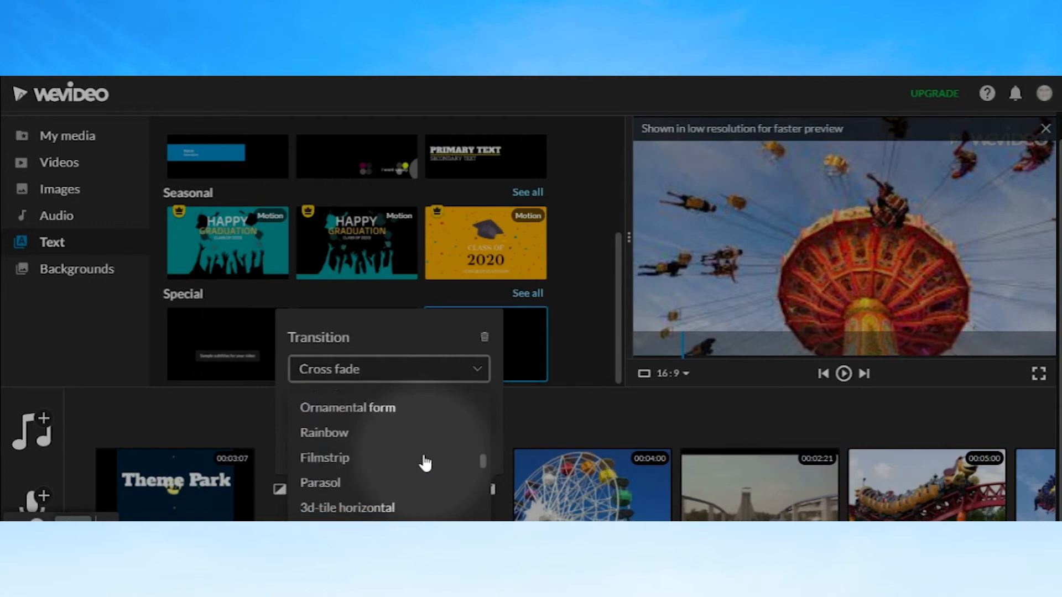
pyautogui.scroll(-3, 425, 464)
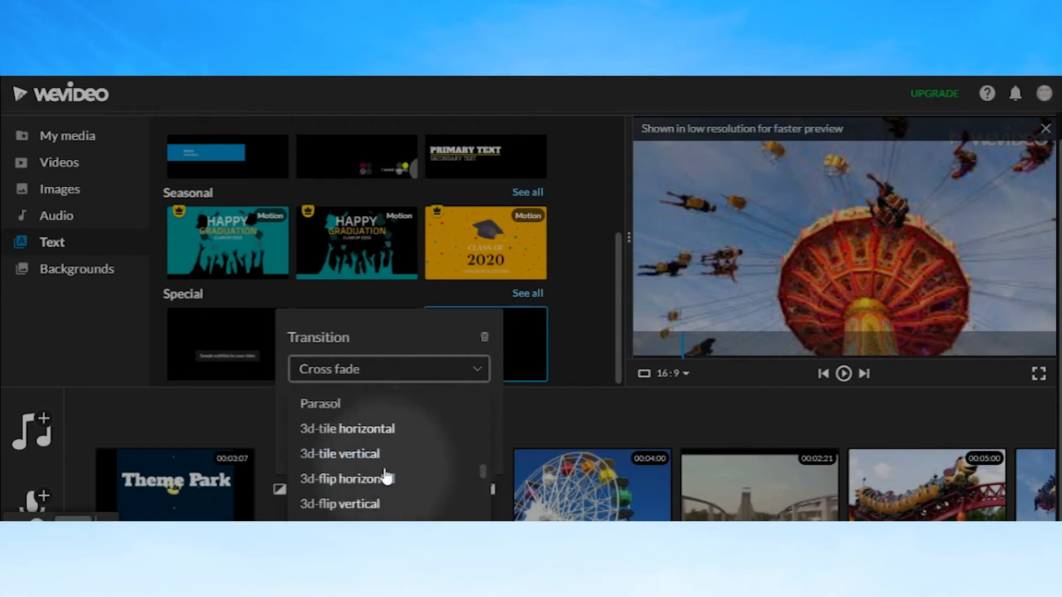
pyautogui.click(381, 481)
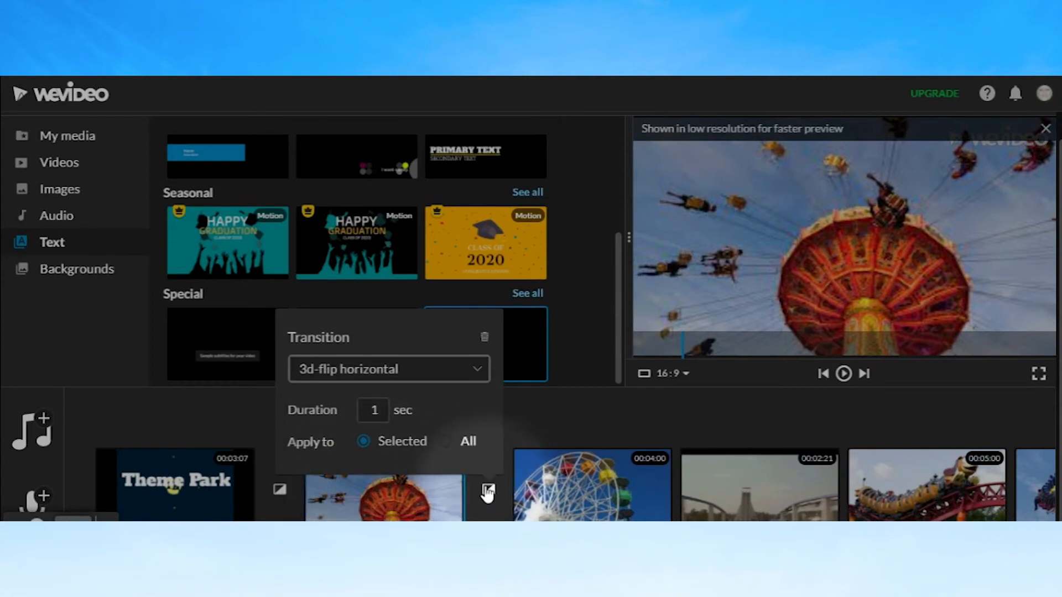
pyautogui.click(487, 492)
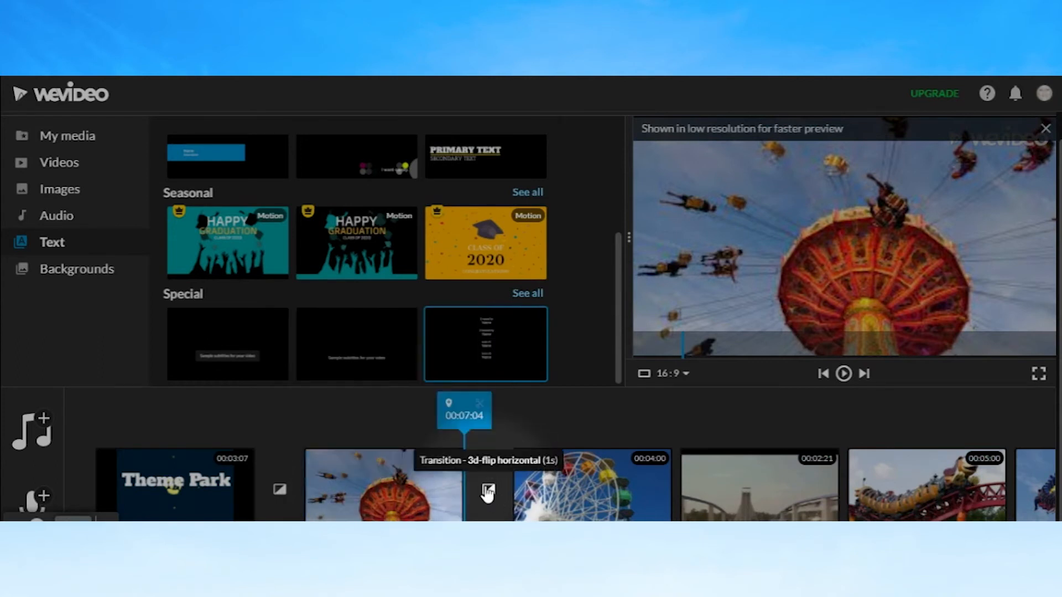
pyautogui.click(487, 492)
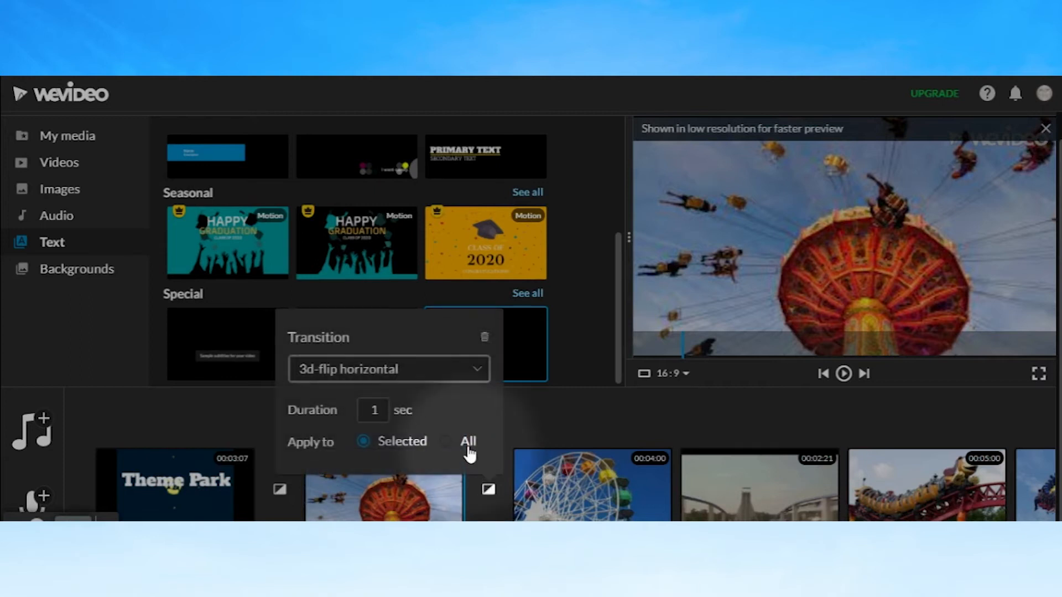
pyautogui.click(447, 443)
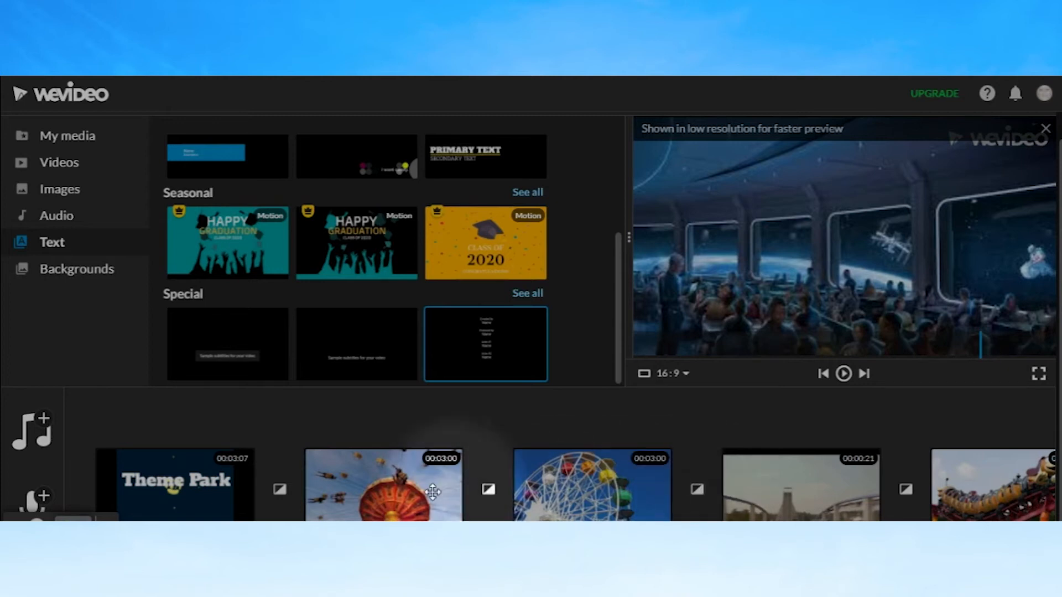
# Step: Check the duration settings of the swing-ride photo and the Ferris wheel photo after selecting the welcome clip
pyautogui.click(248, 484)
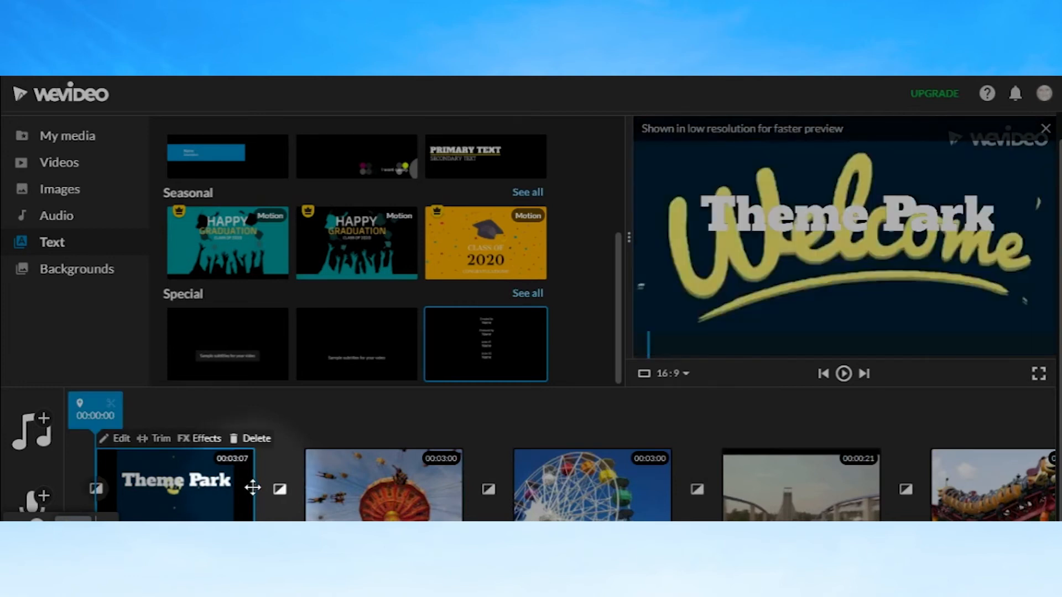
pyautogui.click(369, 479)
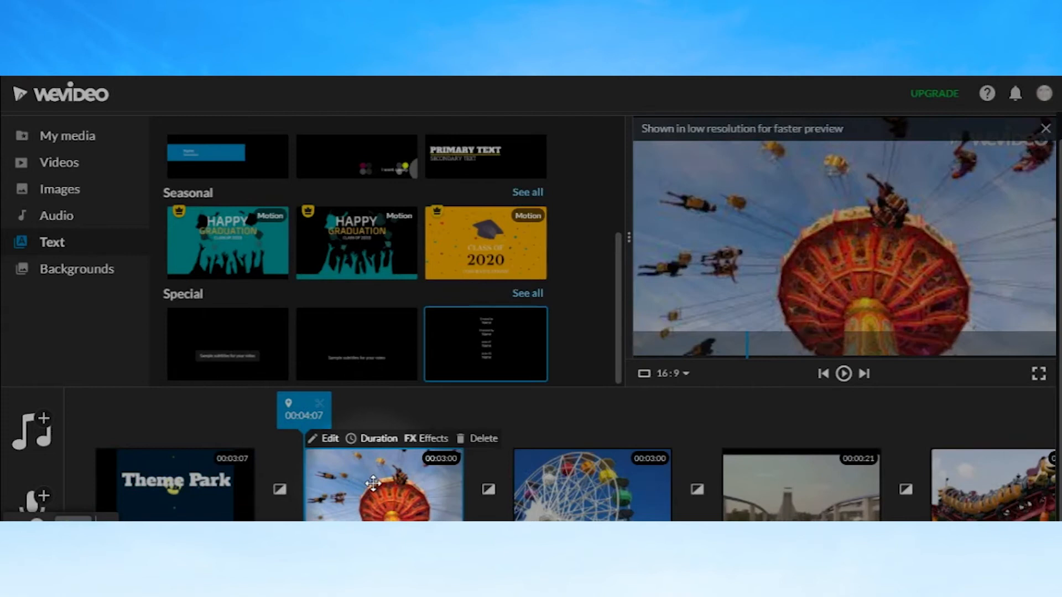
pyautogui.click(375, 440)
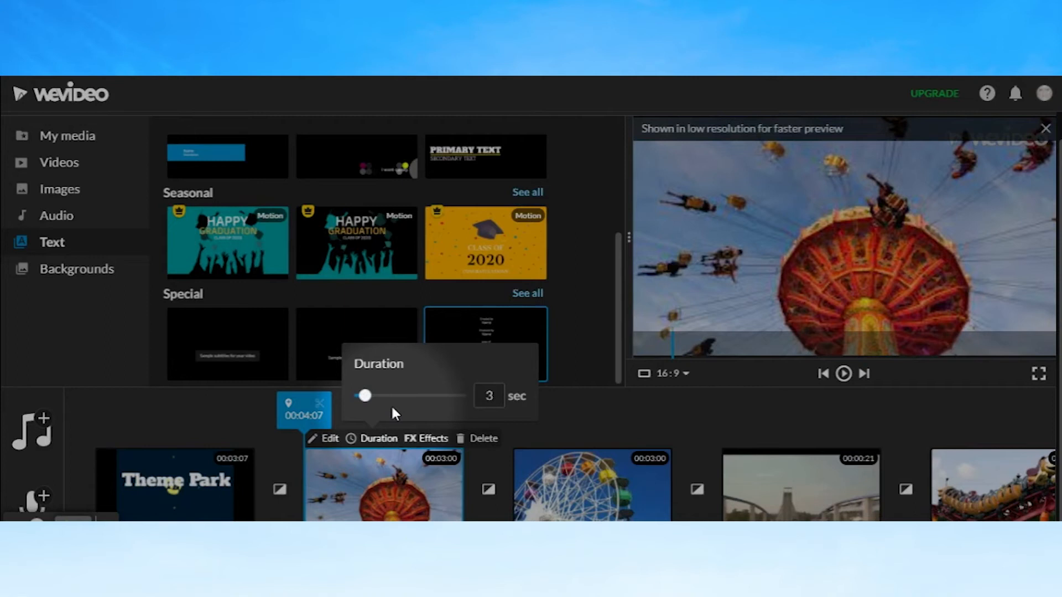
pyautogui.click(578, 485)
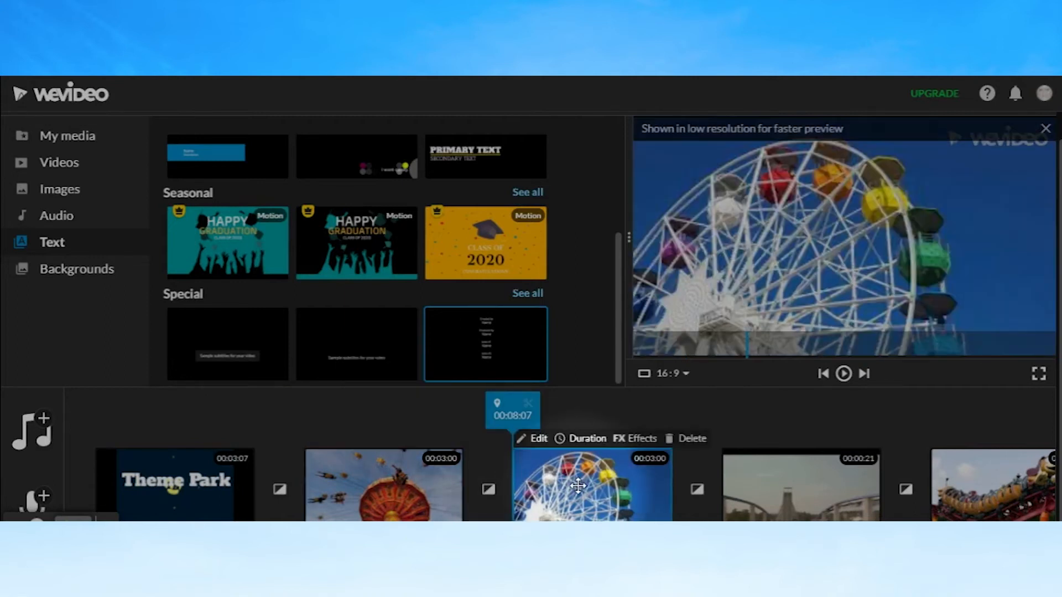
pyautogui.click(577, 442)
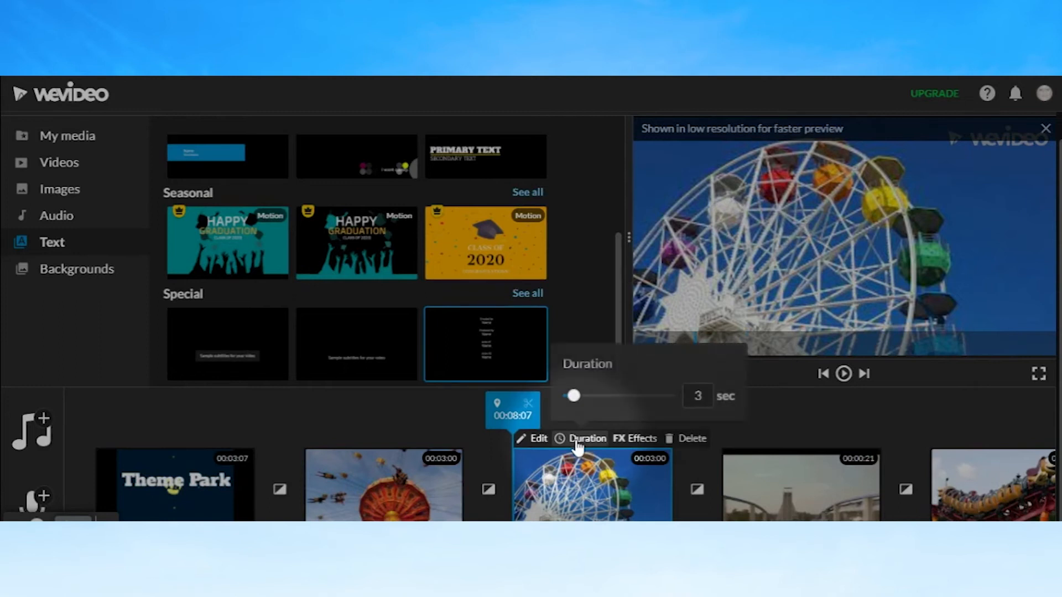
pyautogui.click(504, 506)
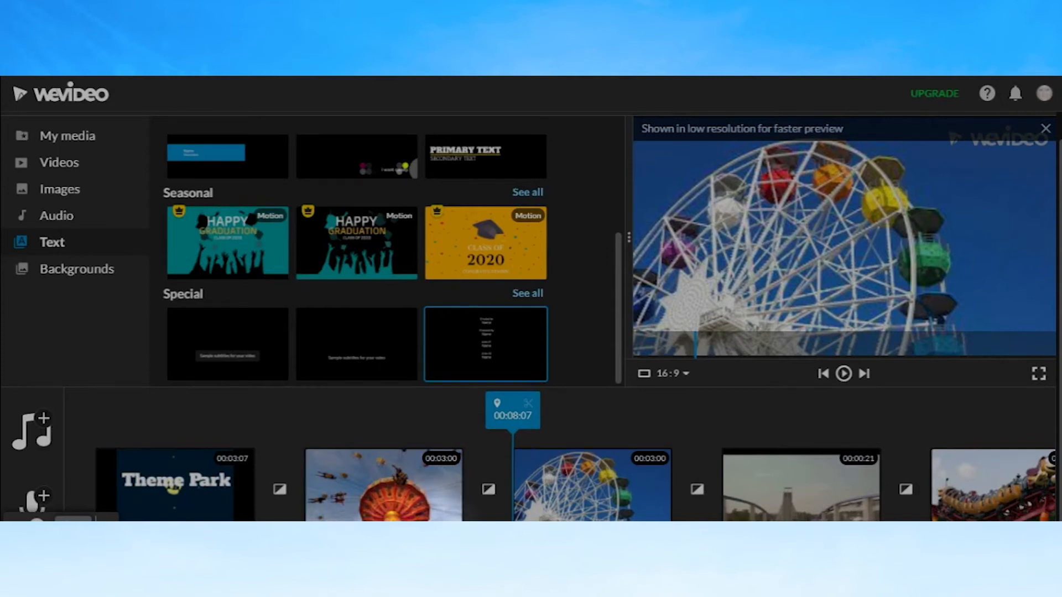
# Step: Review the durations of the remaining clips and photos along the timeline through to the end credits
pyautogui.hscroll(1, 559, 484)
pyautogui.hscroll(5, 559, 484)
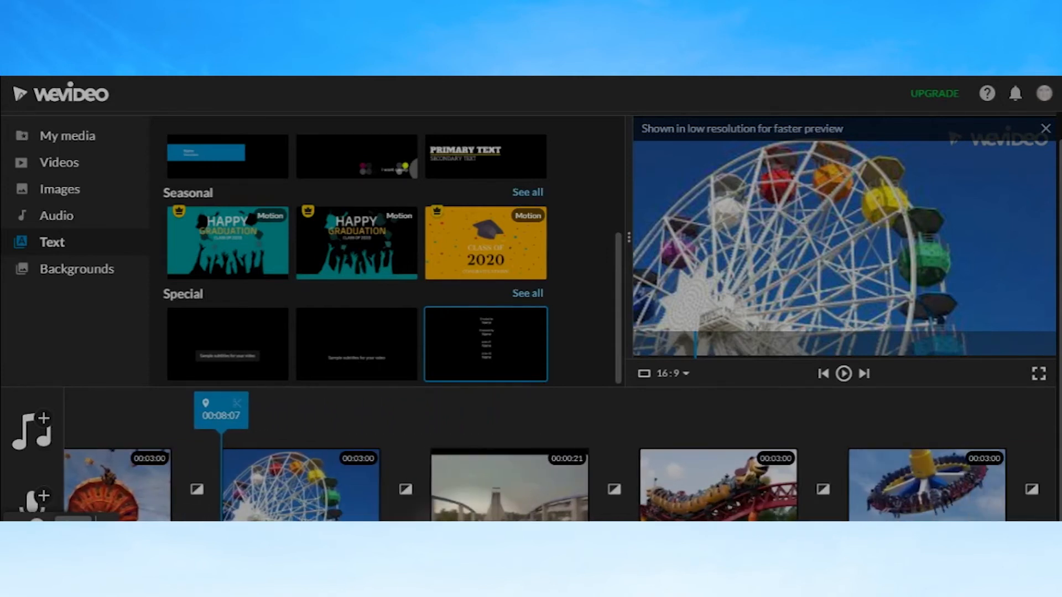
pyautogui.hscroll(1, 559, 484)
pyautogui.hscroll(4, 559, 484)
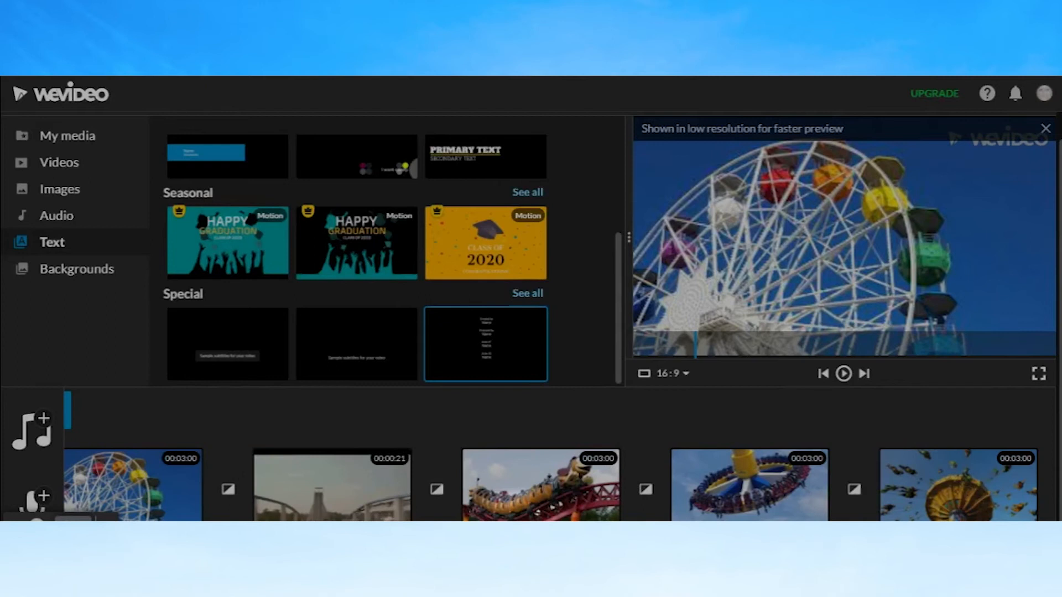
pyautogui.hscroll(10, 559, 484)
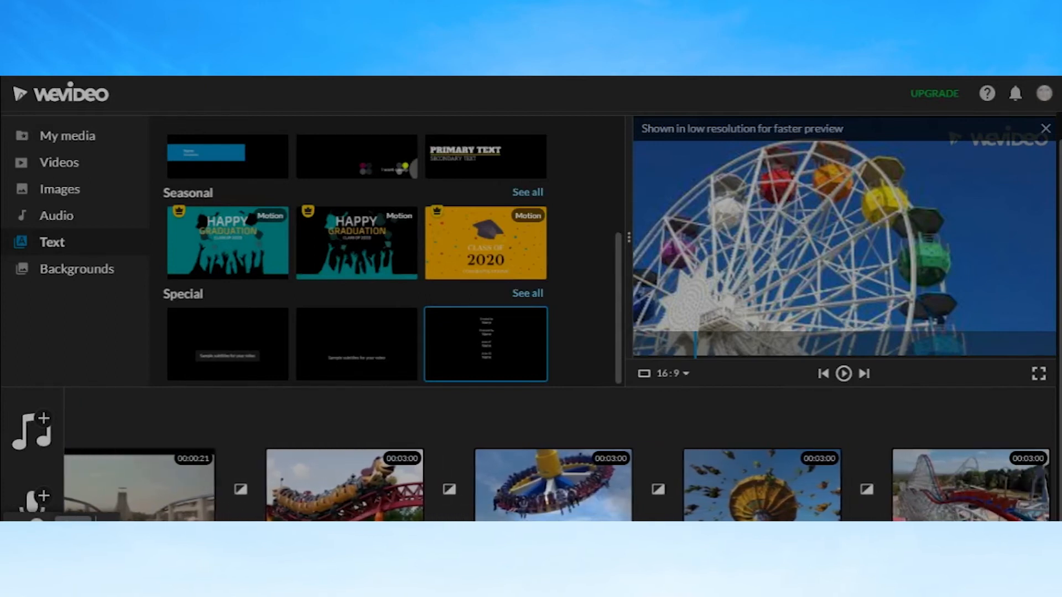
pyautogui.hscroll(10, 559, 484)
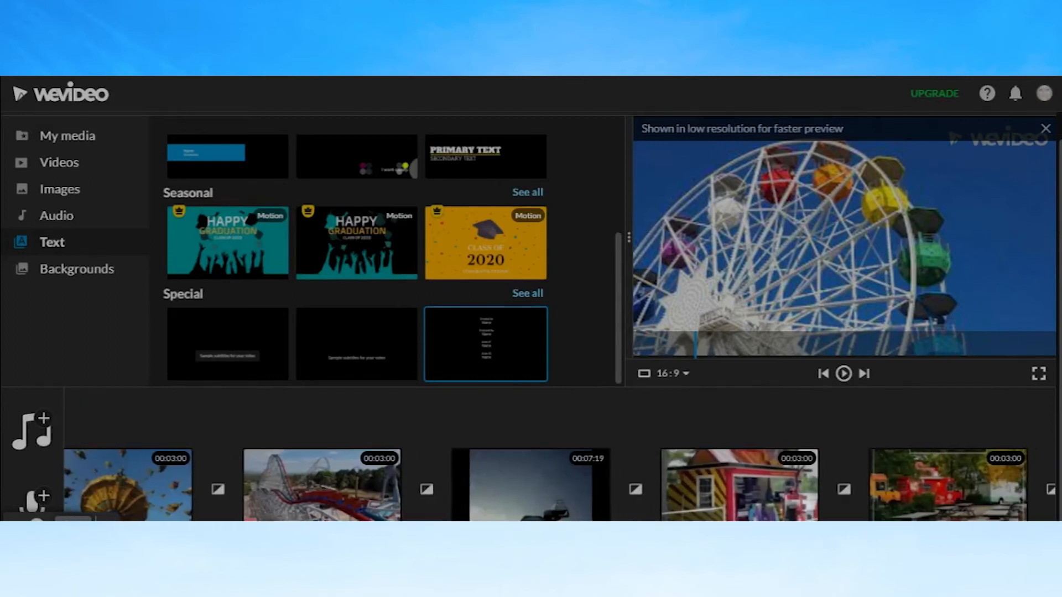
pyautogui.hscroll(8, 876, 517)
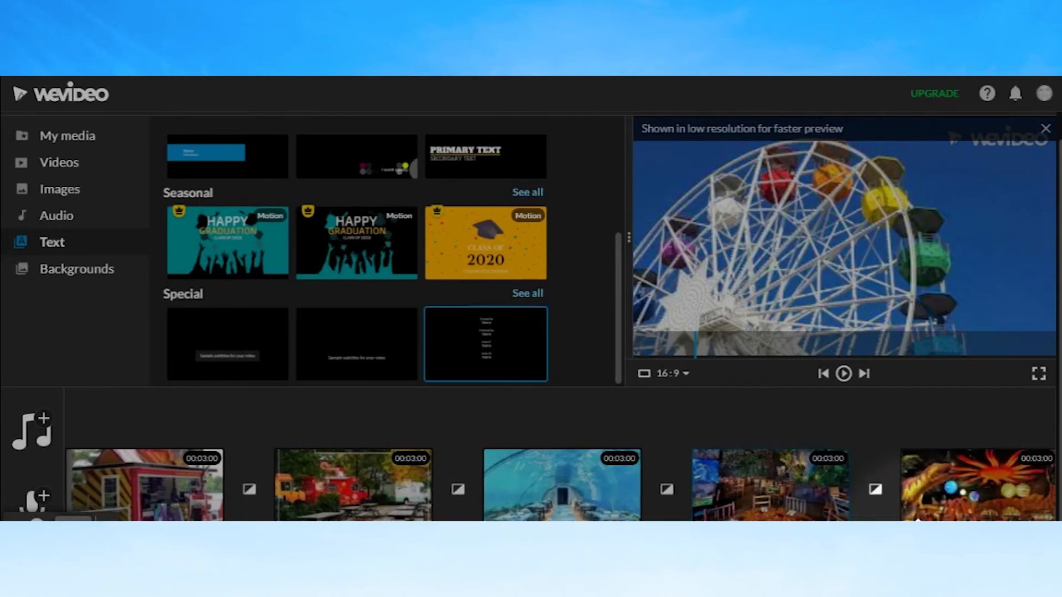
pyautogui.hscroll(3, 1004, 513)
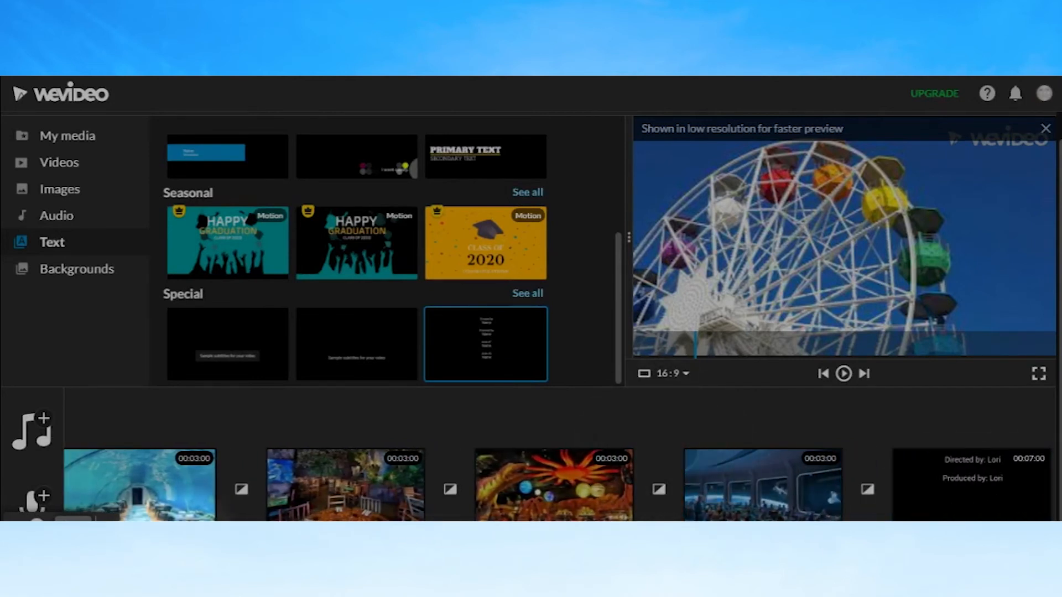
# Step: Return the playhead to the start of the project and play the video to preview its transitions
pyautogui.click(606, 461)
pyautogui.click(822, 375)
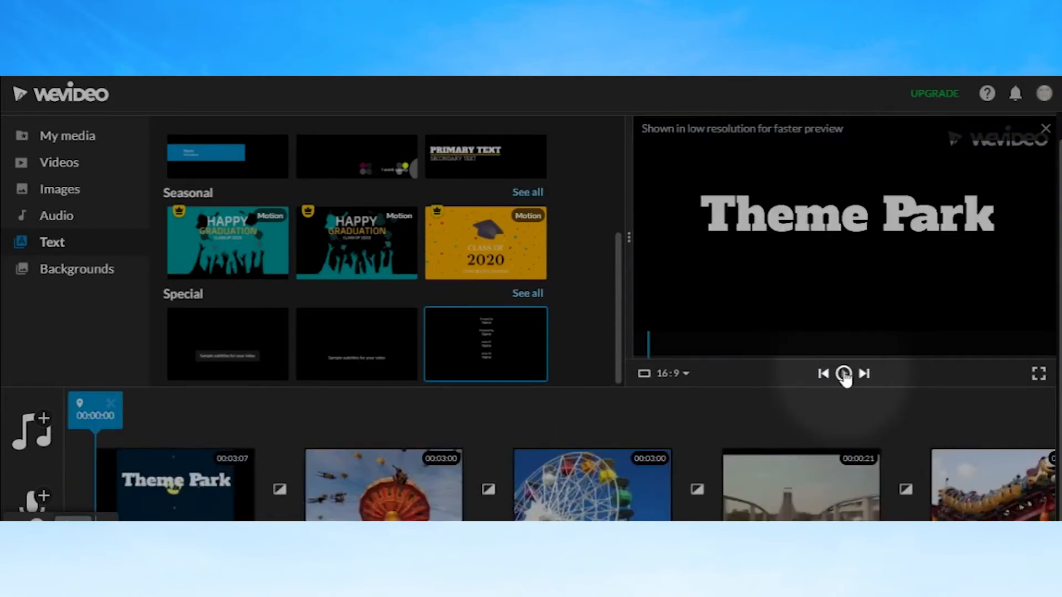
pyautogui.click(843, 375)
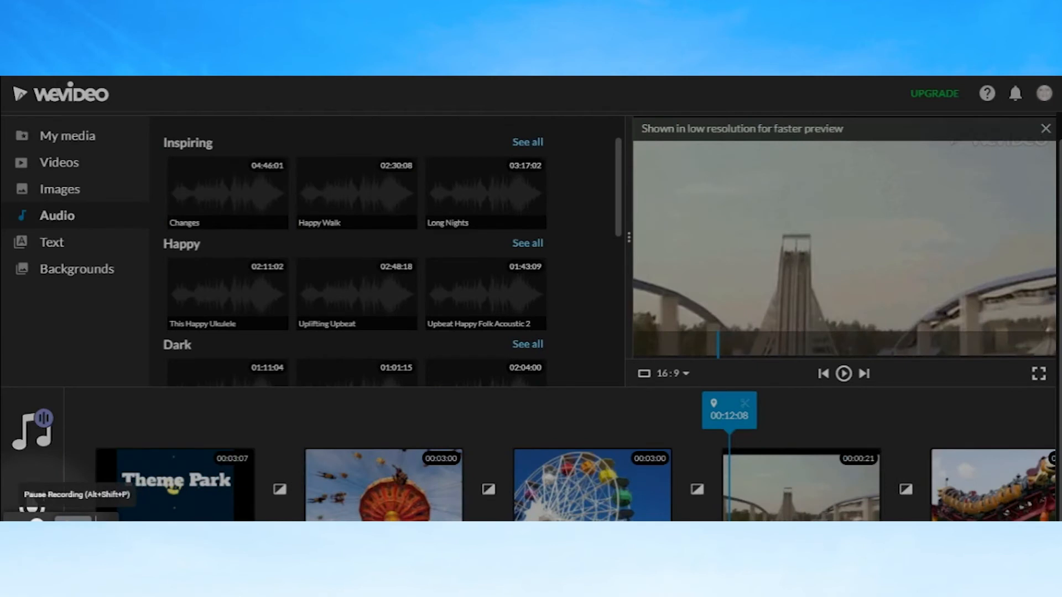
# Step: Listen to a preview of the Uplifting Upbeat track from the Happy audio collection, then stop playback
pyautogui.moveTo(334, 267)
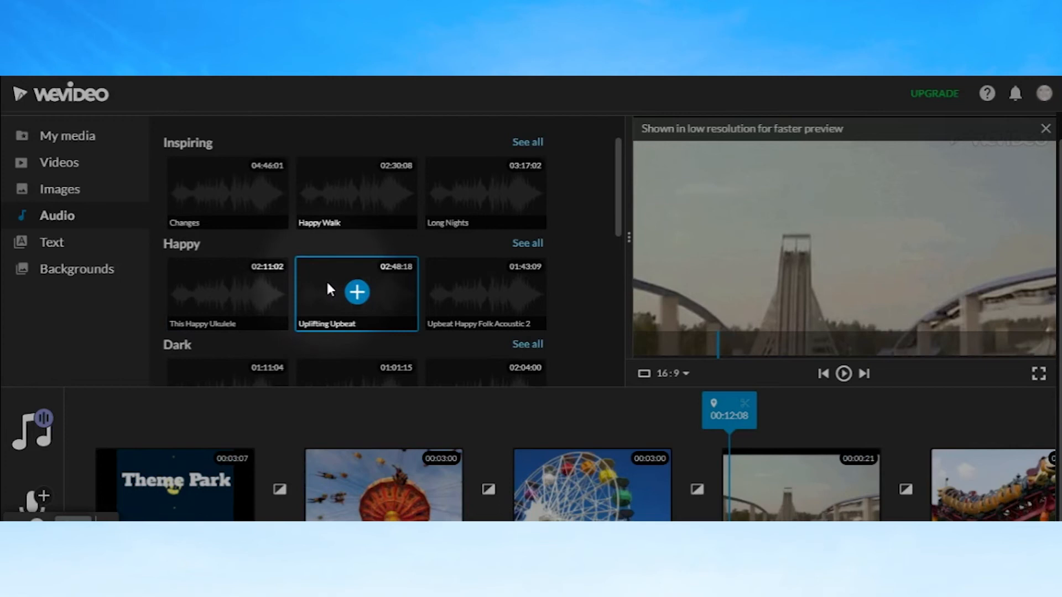
pyautogui.click(328, 286)
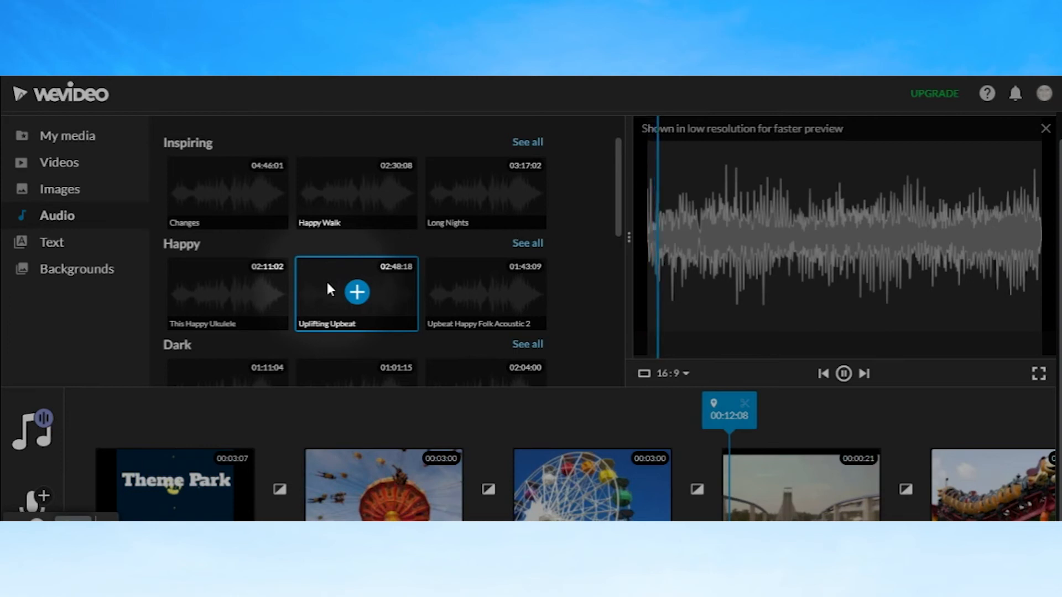
pyautogui.click(835, 374)
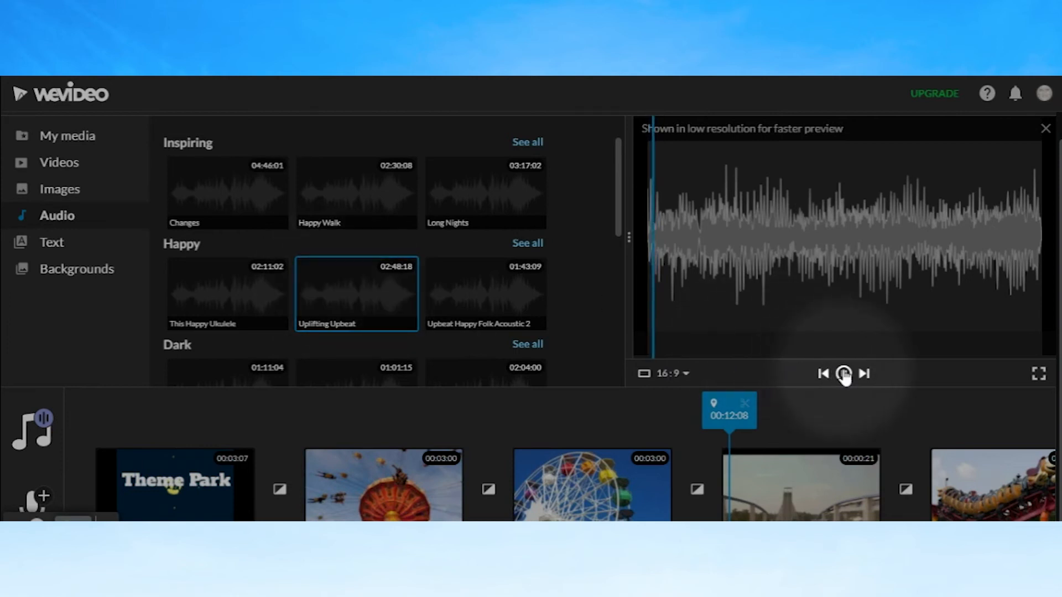
pyautogui.click(842, 374)
# Step: Replace the project's background audio with the Uplifting Upbeat track
pyautogui.moveTo(407, 304)
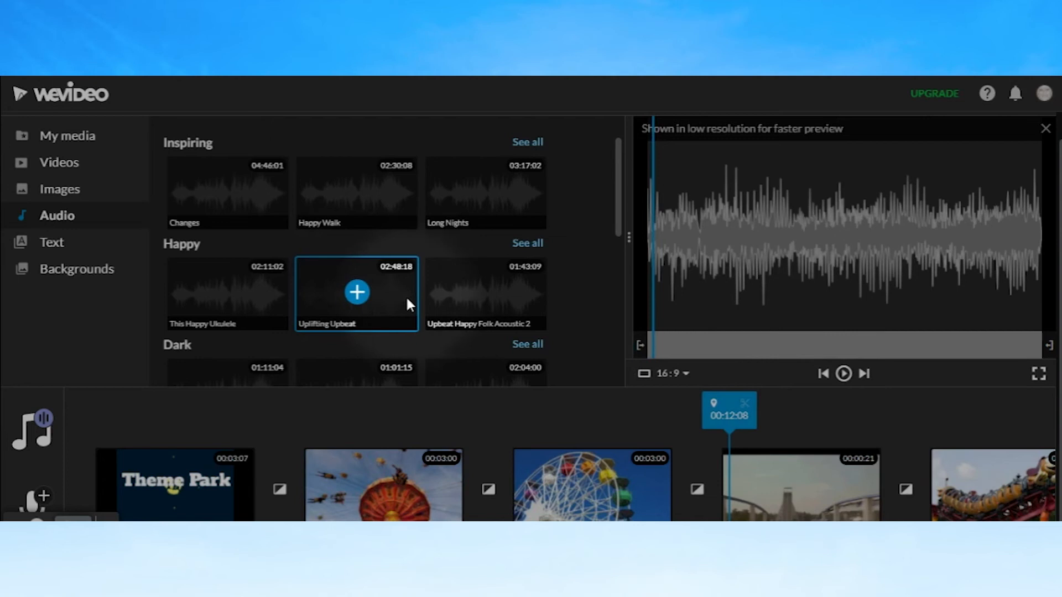
pyautogui.click(357, 292)
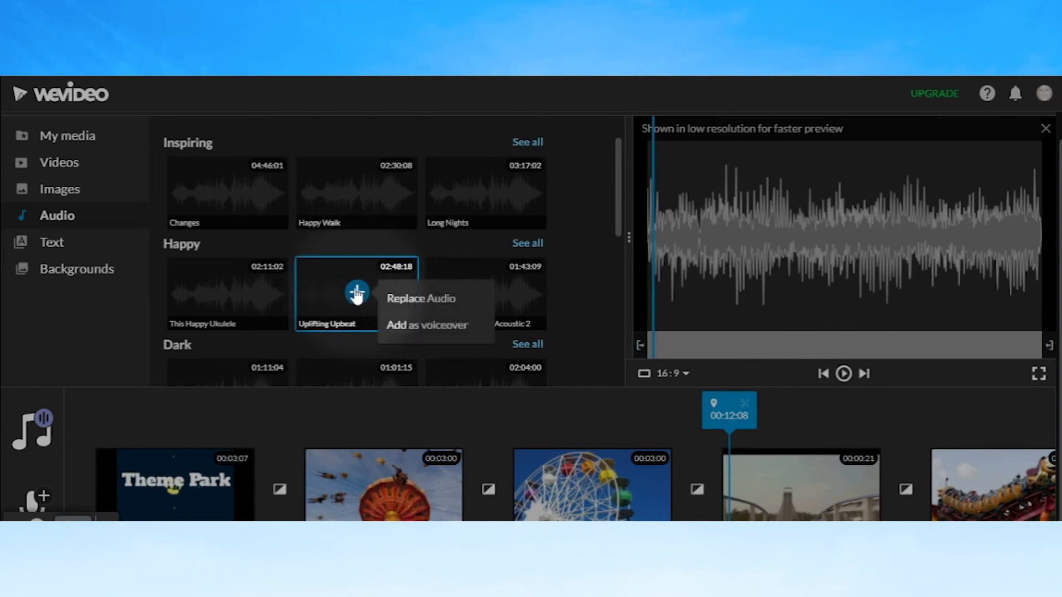
pyautogui.click(403, 301)
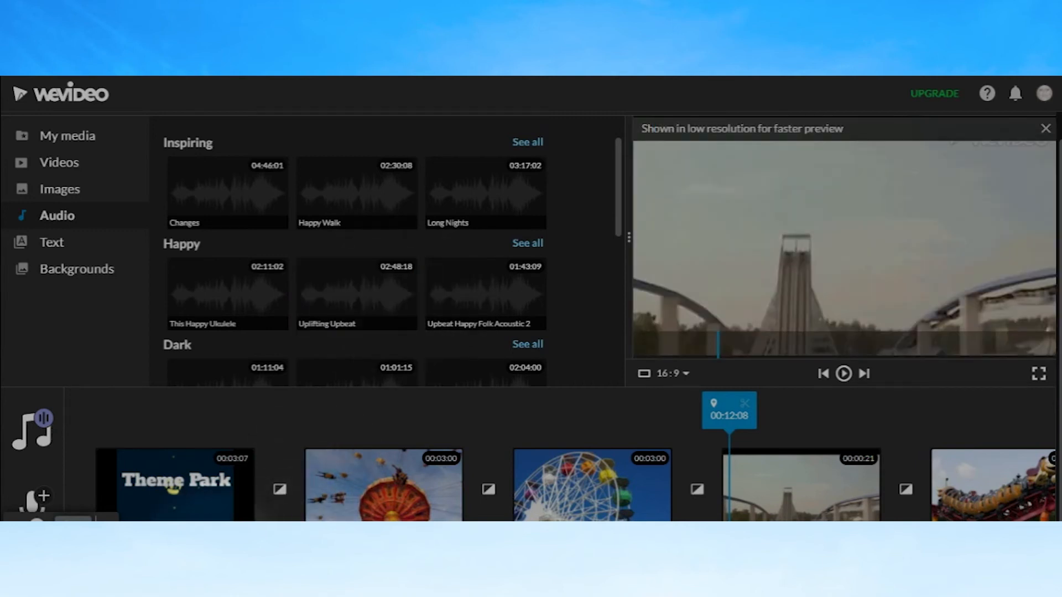
# Step: Play the video from the beginning to review it with the background music
pyautogui.click(822, 375)
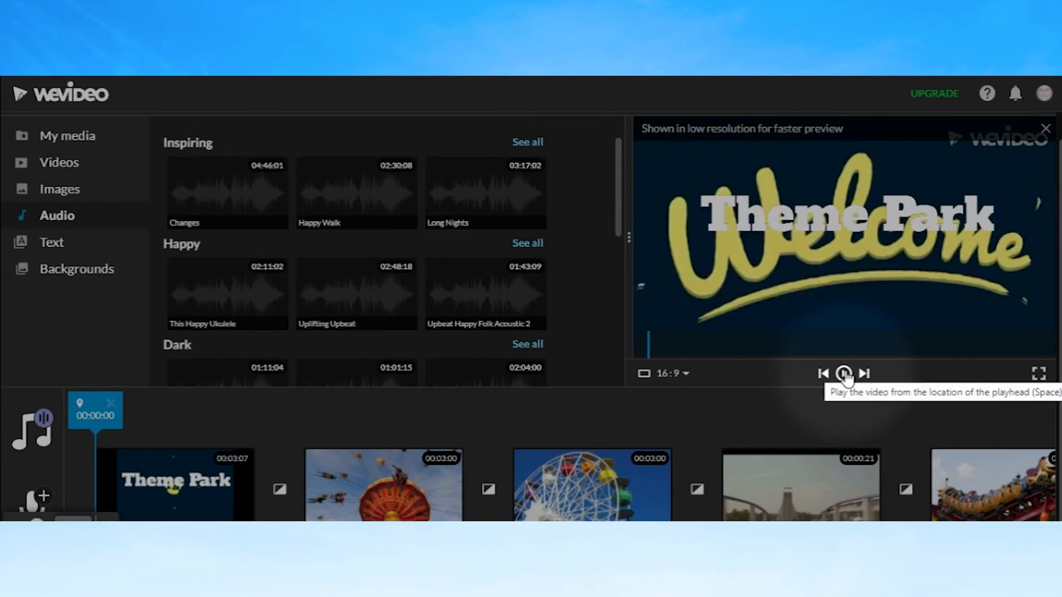
pyautogui.click(844, 374)
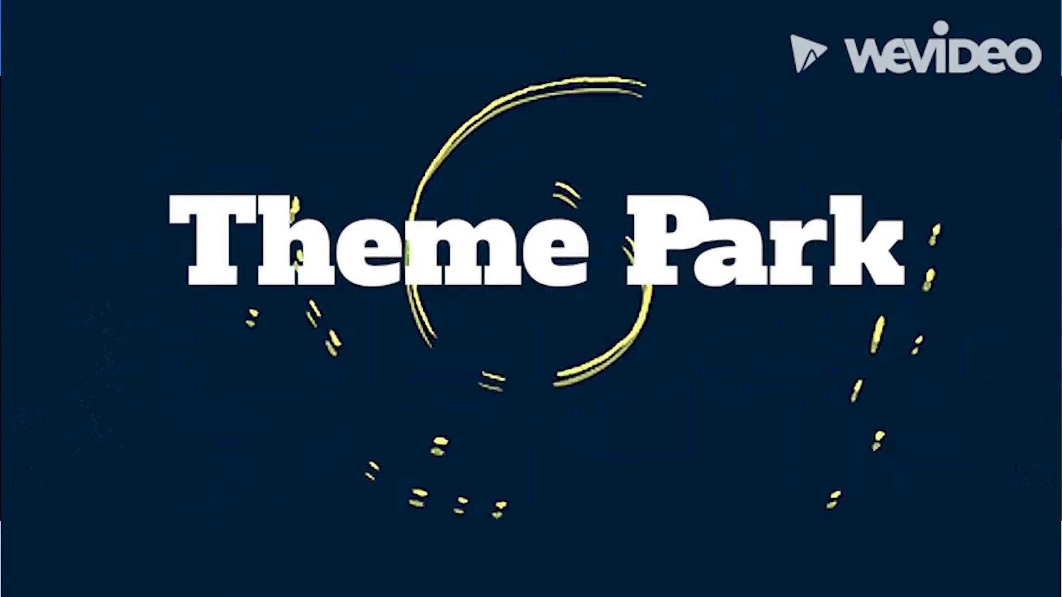